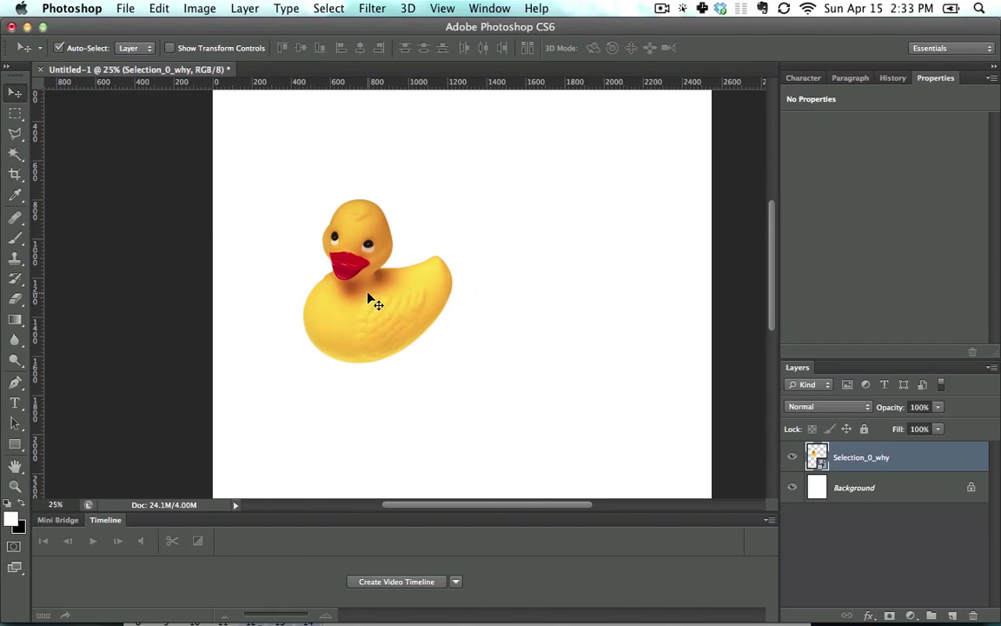
Duplicate the duck twice, placing two ducks side by side on top and one below left
{"action": "mouse_move", "coordinate": [376, 298]}
{"action": "left_mouse_down"}
{"action": "mouse_move", "coordinate": [348, 297]}
{"action": "mouse_move", "coordinate": [546, 297]}
{"action": "left_mouse_up"}
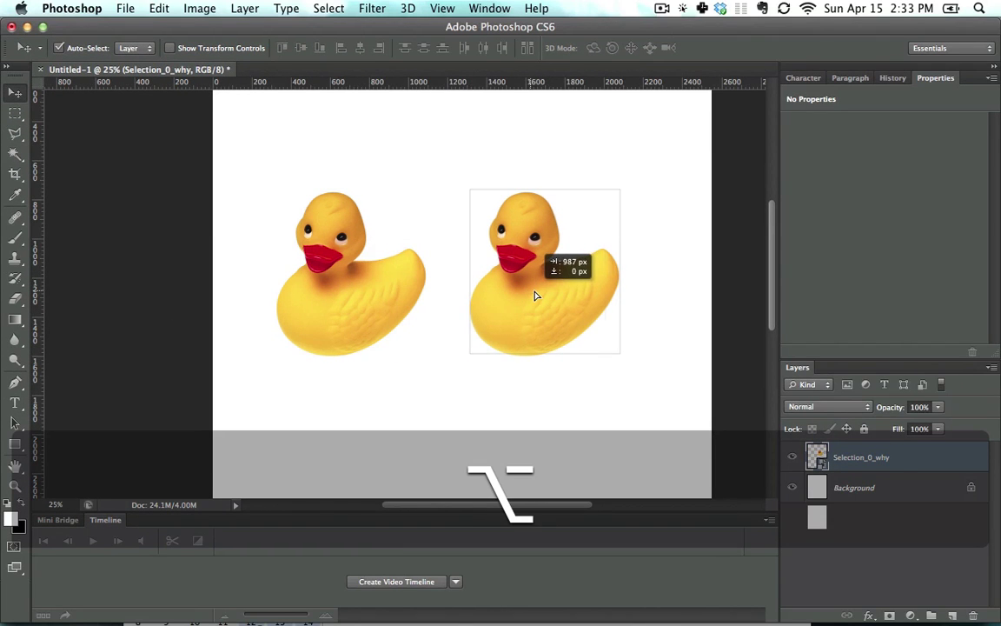
{"action": "left_click_drag", "start_coordinate": [333, 336], "coordinate": [376, 431]}
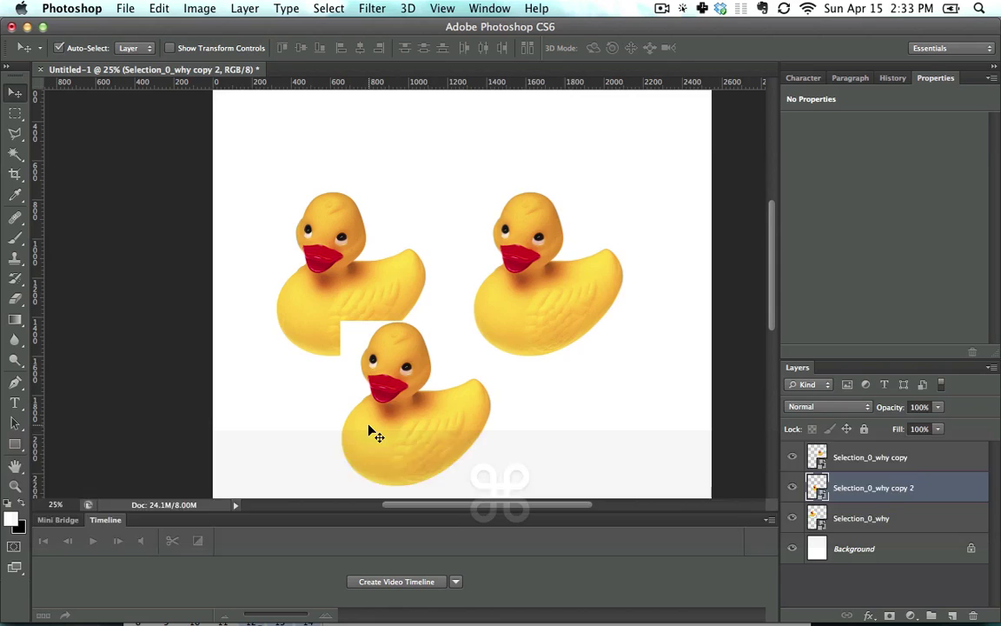
{"action": "key", "text": "super+minus"}
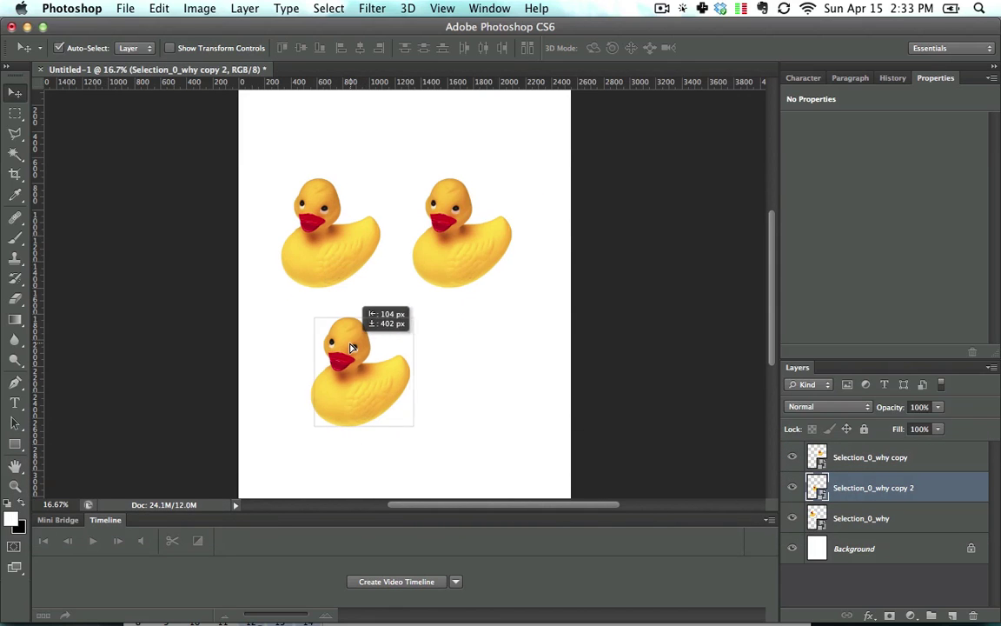
{"action": "left_click_drag", "start_coordinate": [365, 295], "coordinate": [343, 347]}
{"action": "mouse_move", "coordinate": [345, 251]}
{"action": "left_mouse_down"}
{"action": "mouse_move", "coordinate": [361, 250]}
{"action": "mouse_move", "coordinate": [421, 356]}
{"action": "left_mouse_up"}
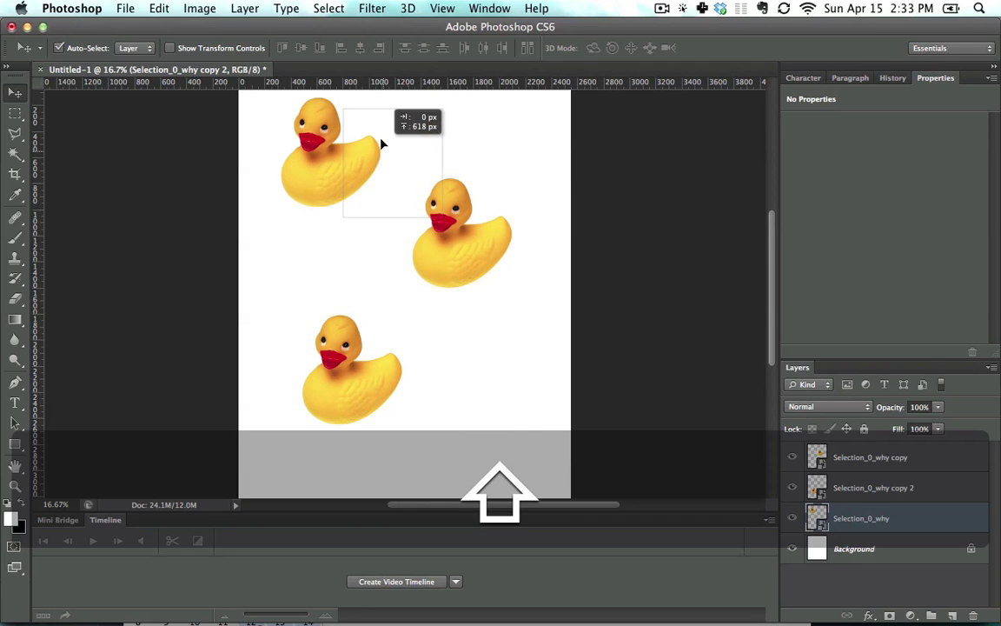
{"action": "mouse_move", "coordinate": [421, 357]}
{"action": "left_mouse_down"}
{"action": "mouse_move", "coordinate": [346, 250]}
{"action": "mouse_move", "coordinate": [339, 264]}
{"action": "mouse_move", "coordinate": [339, 227]}
{"action": "left_mouse_up"}
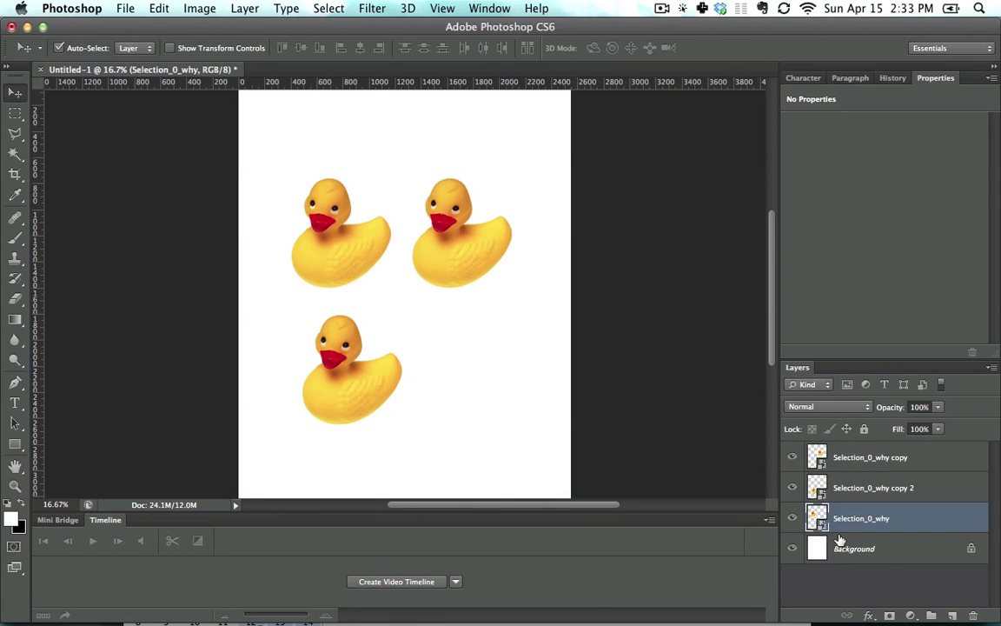
Fill the Background layer with black and arrange four ducks into two rows of two
{"action": "left_click", "coordinate": [869, 546]}
{"action": "key", "text": "super+BackSpace"}
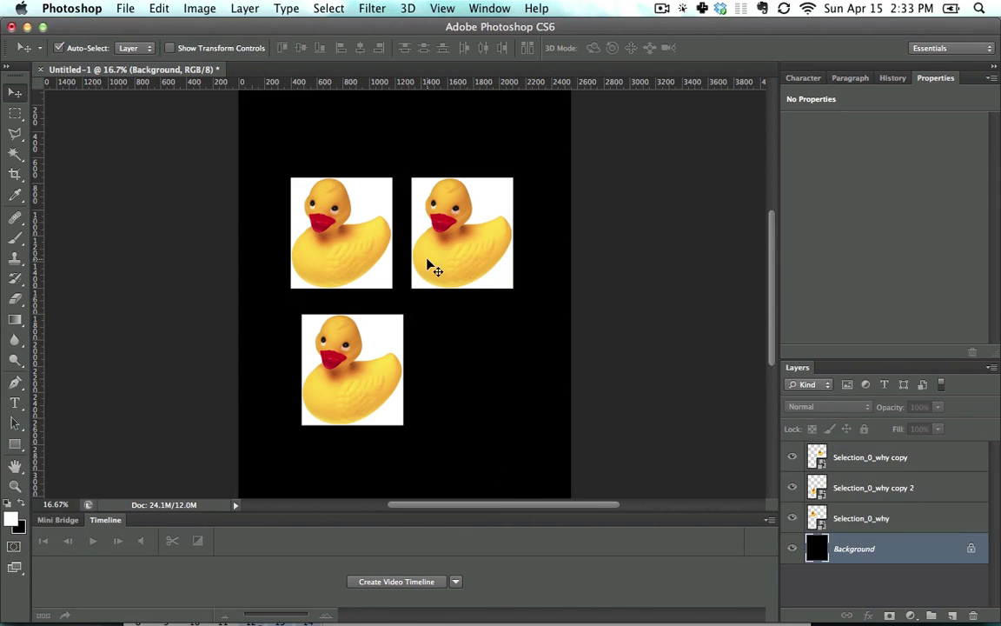
{"action": "mouse_move", "coordinate": [358, 233]}
{"action": "left_mouse_down"}
{"action": "mouse_move", "coordinate": [357, 191]}
{"action": "mouse_move", "coordinate": [346, 182]}
{"action": "mouse_move", "coordinate": [467, 367]}
{"action": "left_mouse_up"}
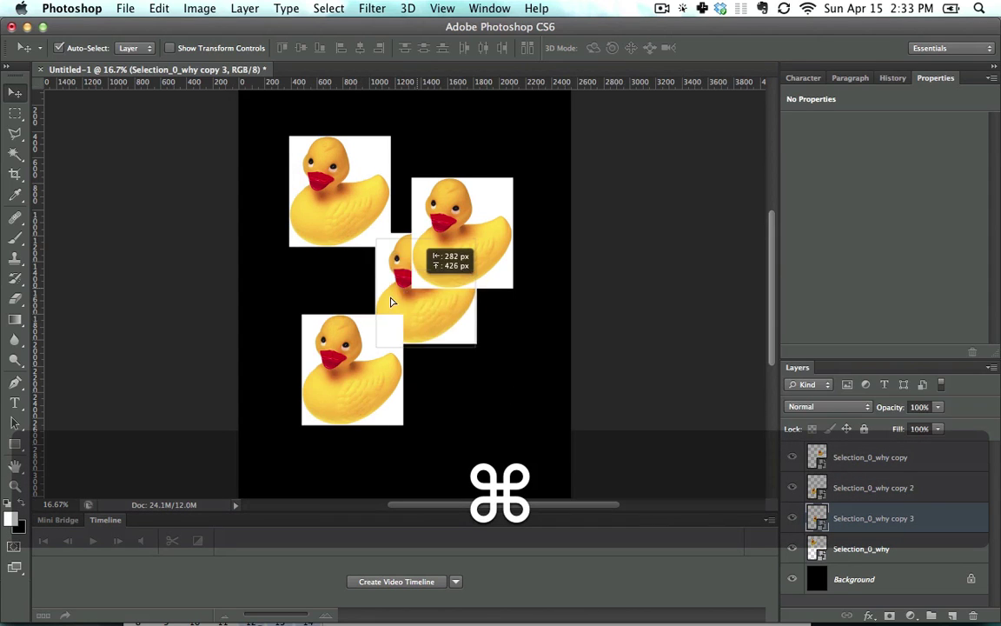
{"action": "left_click_drag", "start_coordinate": [375, 352], "coordinate": [363, 325]}
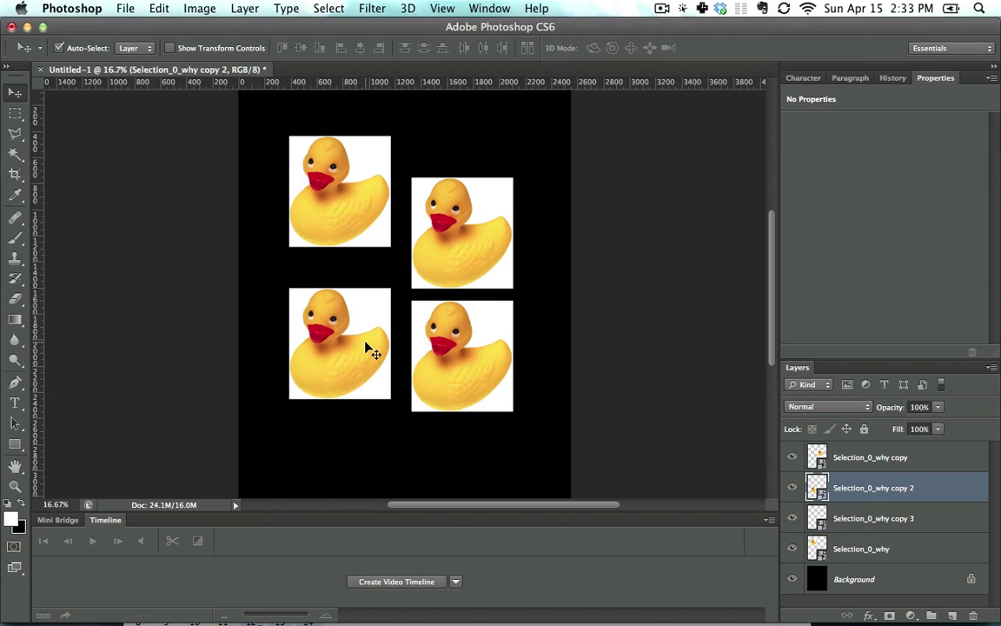
{"action": "mouse_move", "coordinate": [357, 369]}
{"action": "left_mouse_down"}
{"action": "mouse_move", "coordinate": [356, 400]}
{"action": "mouse_move", "coordinate": [363, 398]}
{"action": "left_mouse_up"}
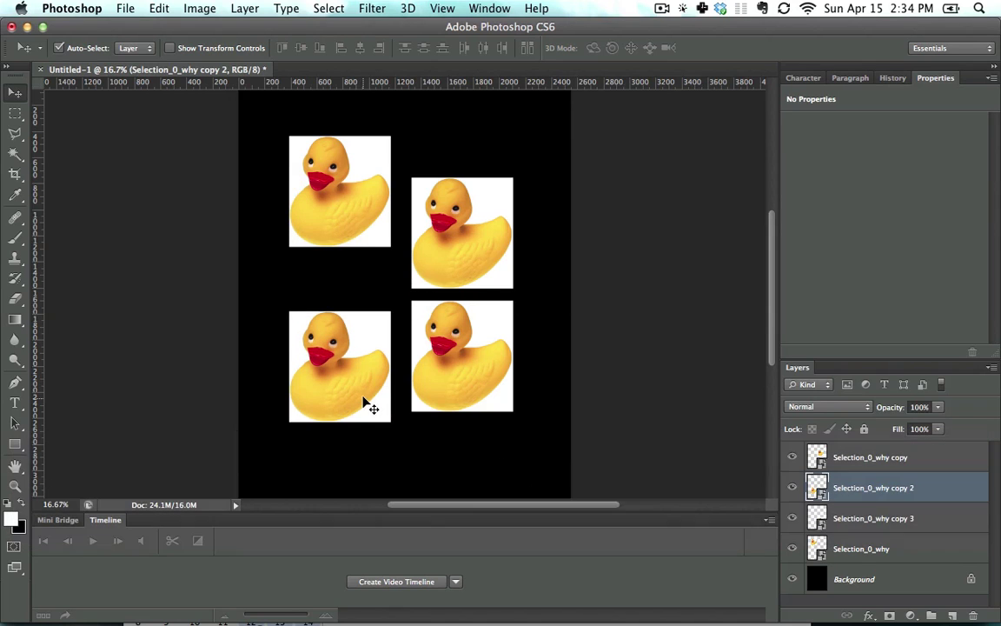
Shift-select the two top ducks and the bottom-right duck, then move them down together
{"action": "key", "text": "shift"}
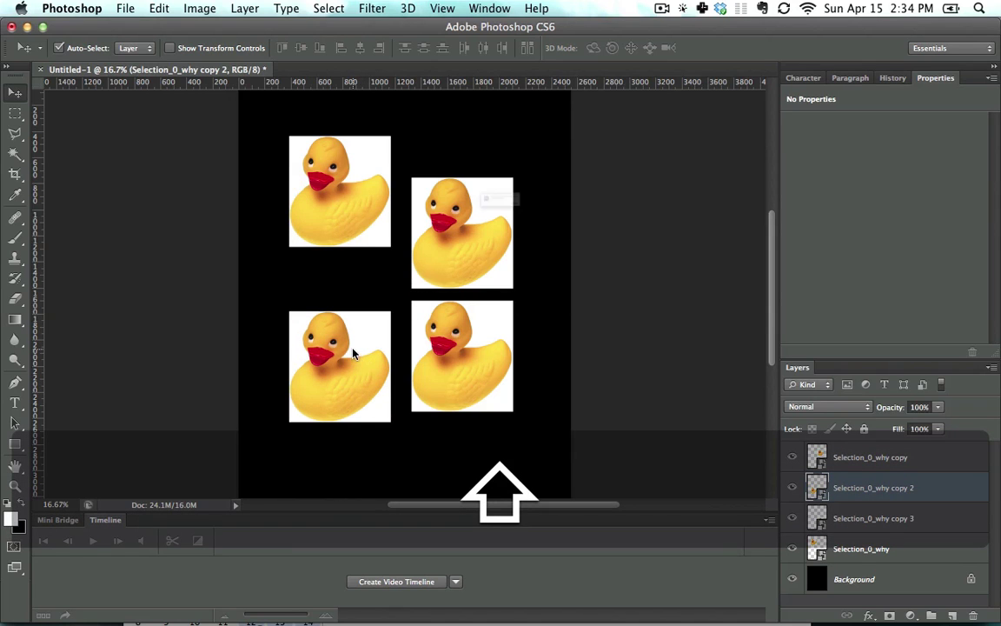
{"action": "left_click", "coordinate": [354, 352], "text": "shift"}
{"action": "left_click", "coordinate": [631, 234]}
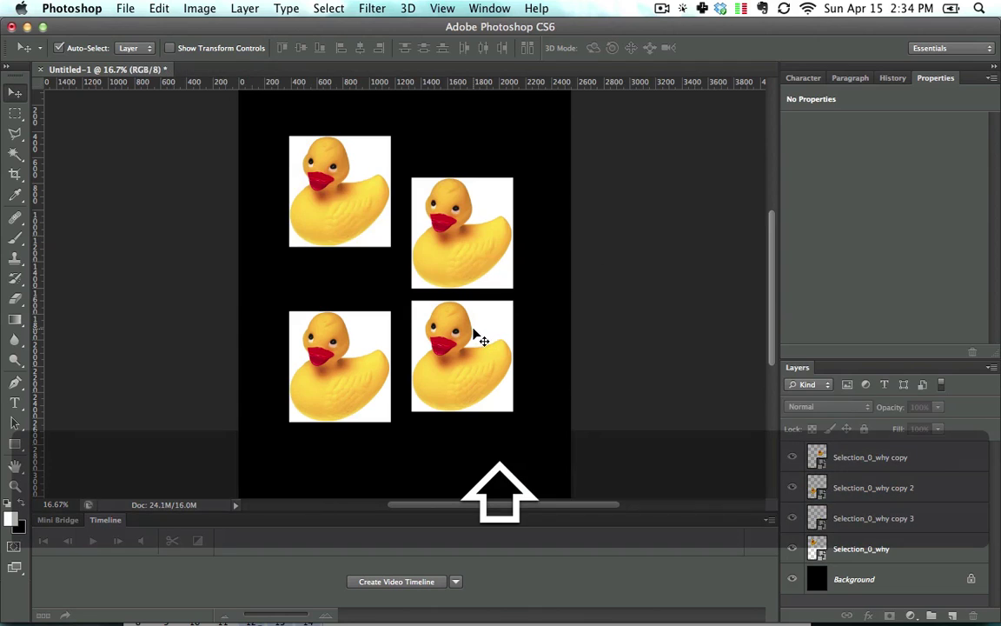
{"action": "left_click", "coordinate": [476, 337], "text": "shift"}
{"action": "left_click", "coordinate": [481, 254], "text": "shift"}
{"action": "left_click", "coordinate": [377, 219], "text": "shift"}
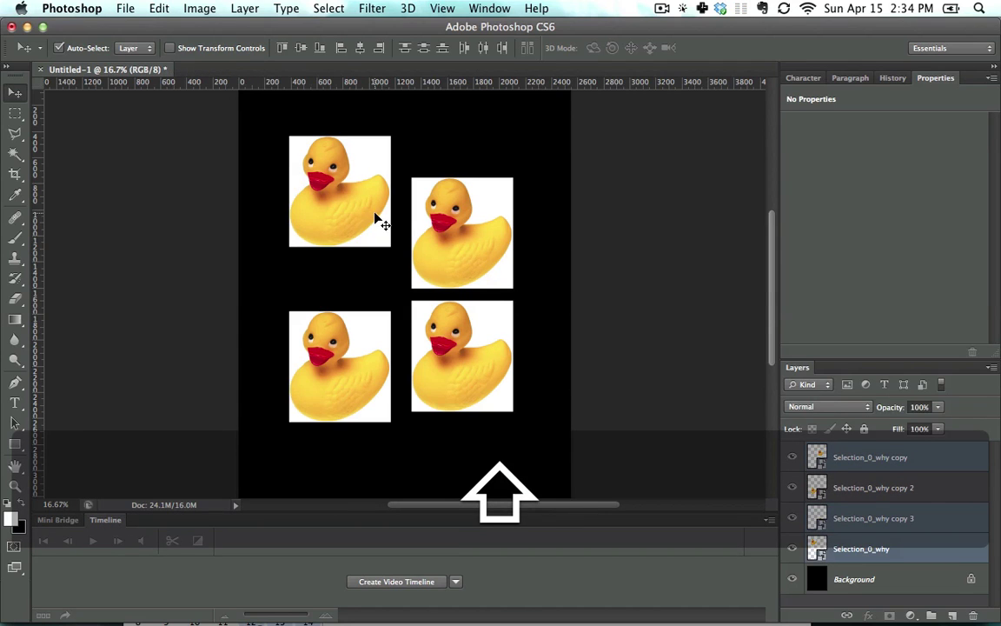
{"action": "left_click_drag", "start_coordinate": [461, 198], "coordinate": [469, 260]}
{"action": "left_click", "coordinate": [613, 320]}
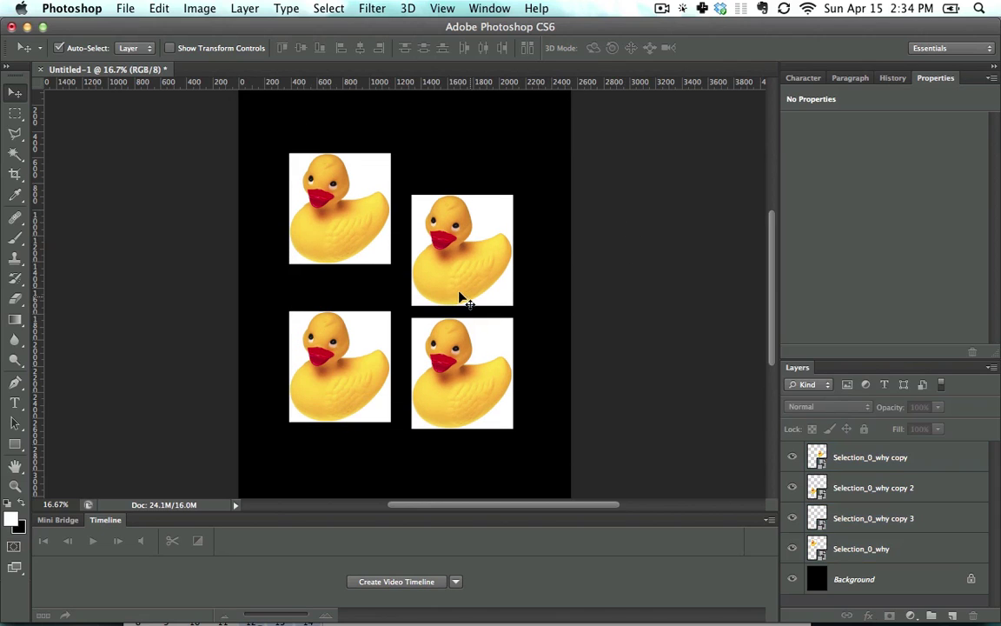
Pick duck layers from the canvas context menu and drag three ducks into an overlapping cluster
{"action": "right_click", "coordinate": [453, 235]}
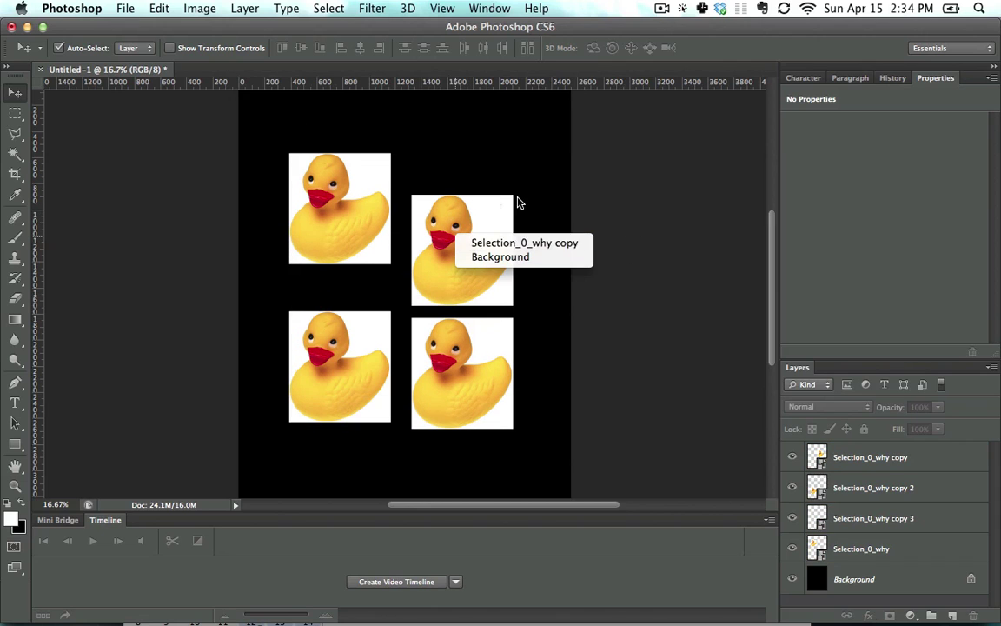
{"action": "left_click", "coordinate": [483, 243]}
{"action": "left_click_drag", "start_coordinate": [476, 224], "coordinate": [487, 323]}
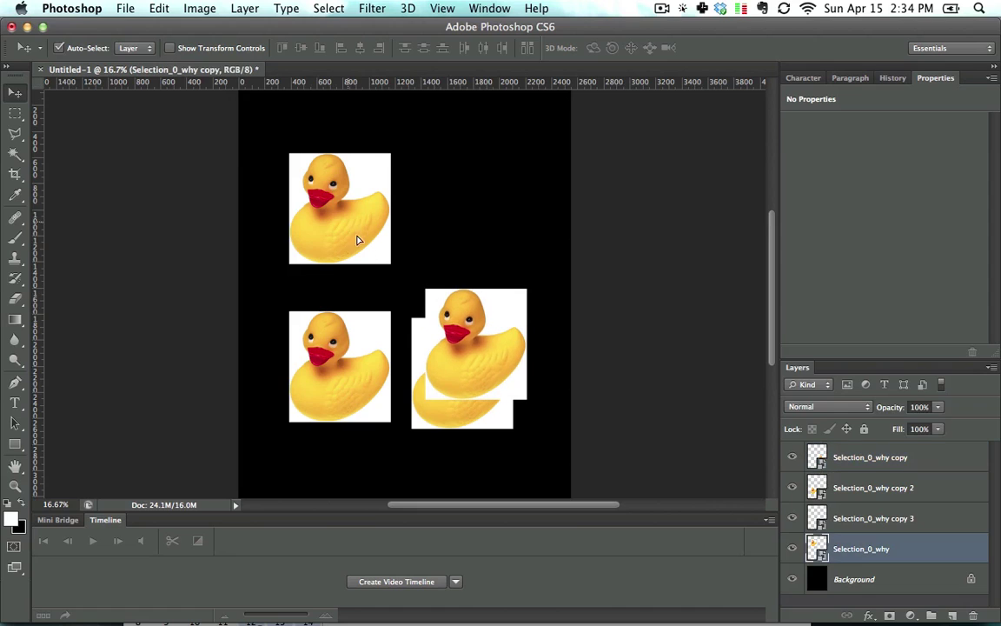
{"action": "left_click_drag", "start_coordinate": [349, 237], "coordinate": [492, 347]}
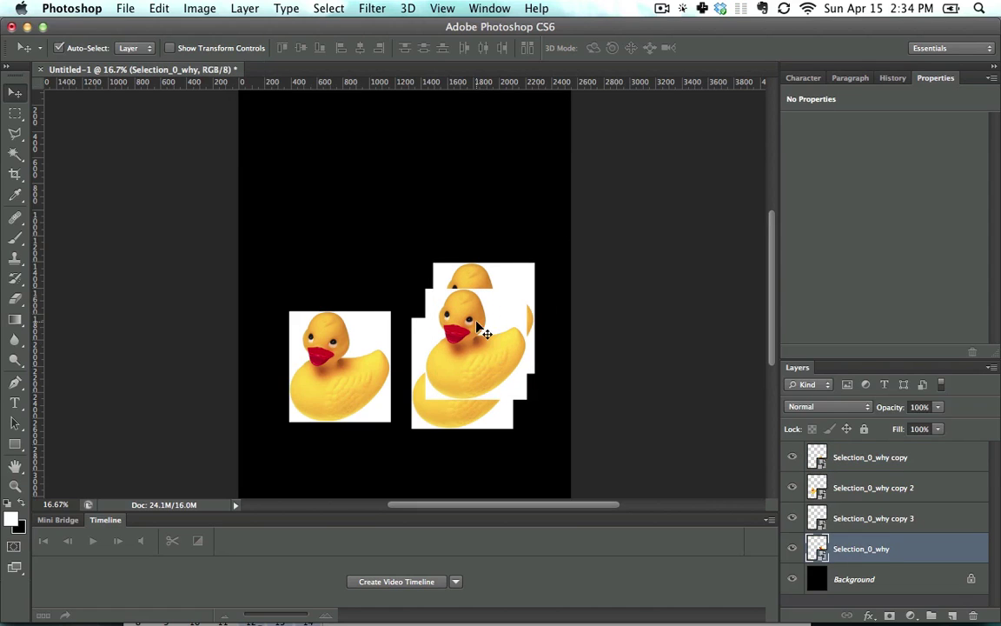
{"action": "right_click", "coordinate": [477, 347]}
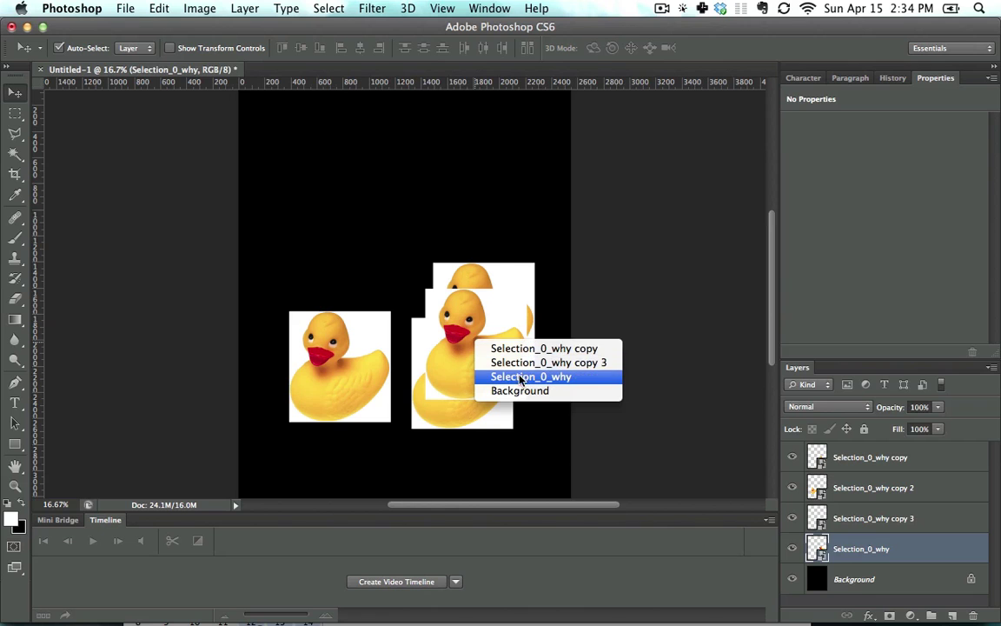
{"action": "left_click", "coordinate": [529, 380]}
{"action": "left_click_drag", "start_coordinate": [483, 357], "coordinate": [449, 300]}
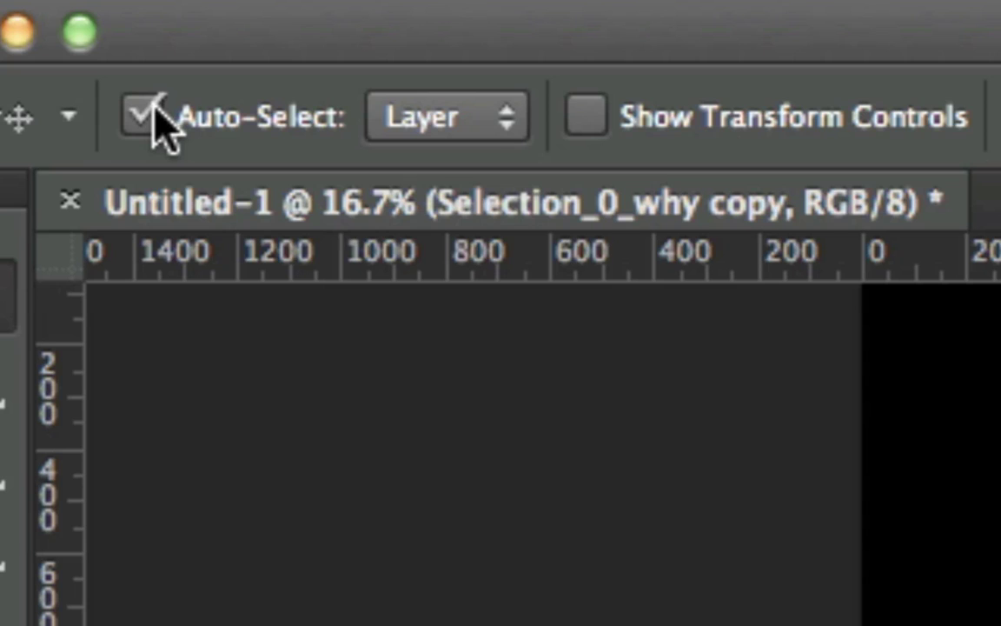
Turn off Auto-Select and drag the overlapping ducks apart into upper and lower pairs
{"action": "left_click", "coordinate": [150, 111]}
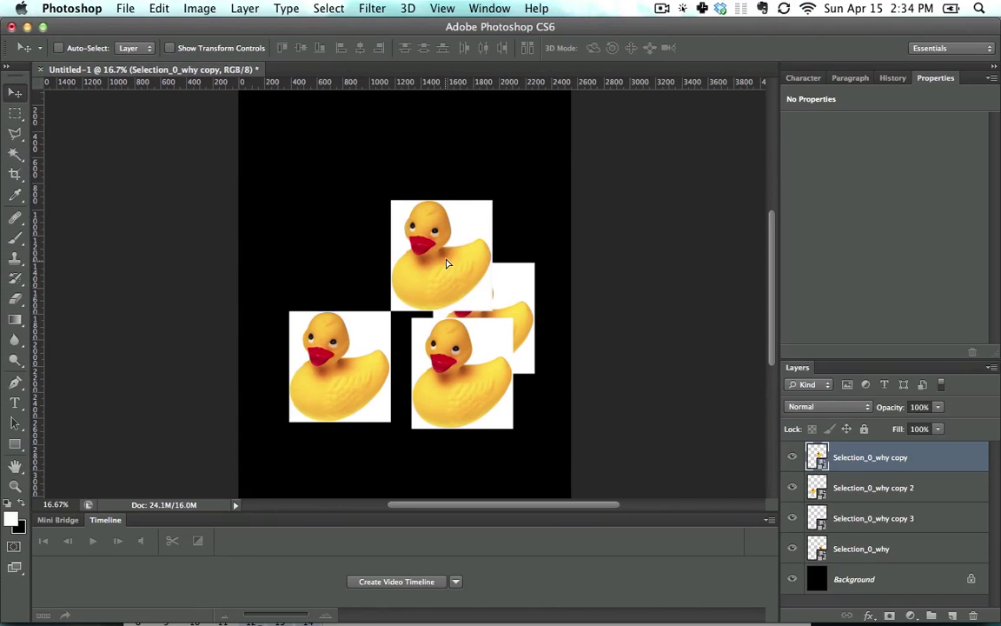
{"action": "left_click_drag", "start_coordinate": [446, 264], "coordinate": [369, 189]}
{"action": "left_click_drag", "start_coordinate": [521, 313], "coordinate": [509, 347]}
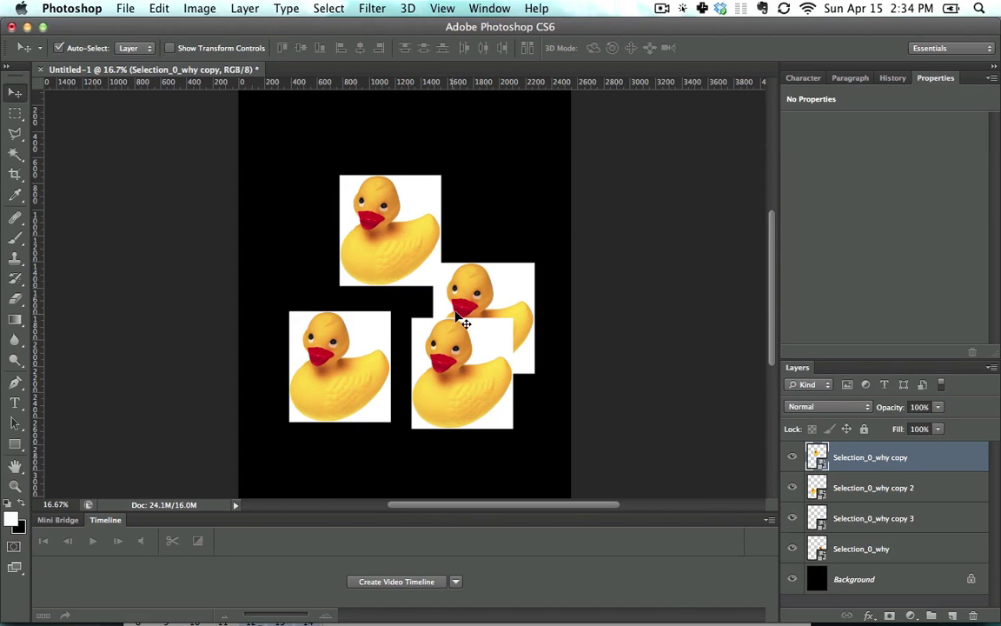
{"action": "mouse_move", "coordinate": [486, 285]}
{"action": "left_mouse_down"}
{"action": "mouse_move", "coordinate": [509, 190]}
{"action": "mouse_move", "coordinate": [483, 152]}
{"action": "left_mouse_up"}
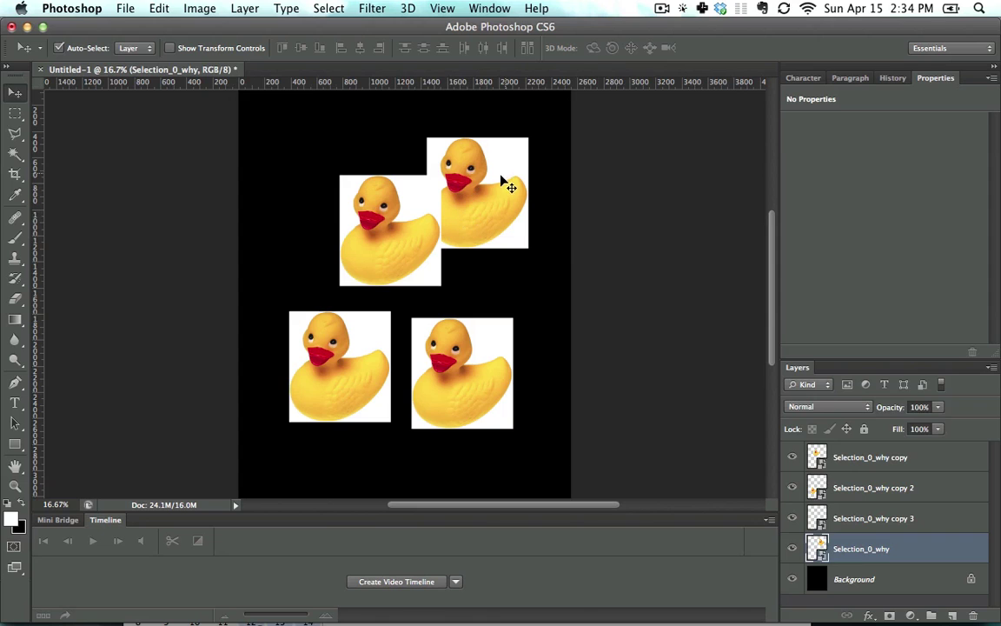
Group three duck layers as Group 1, set Auto-Select to Group, and move the group
{"action": "left_click", "coordinate": [887, 488], "text": "shift"}
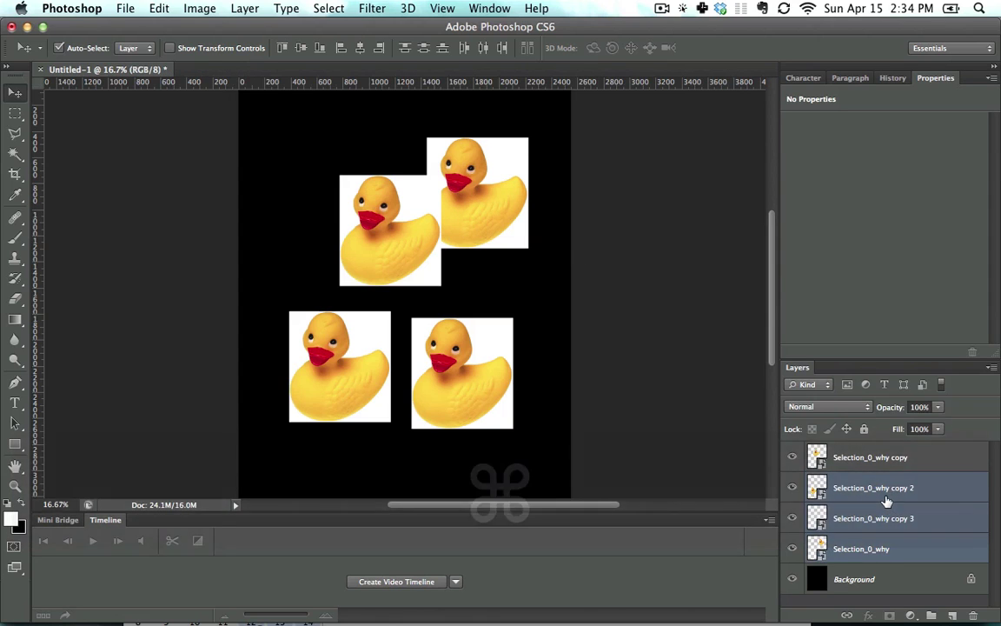
{"action": "key", "text": "super+g"}
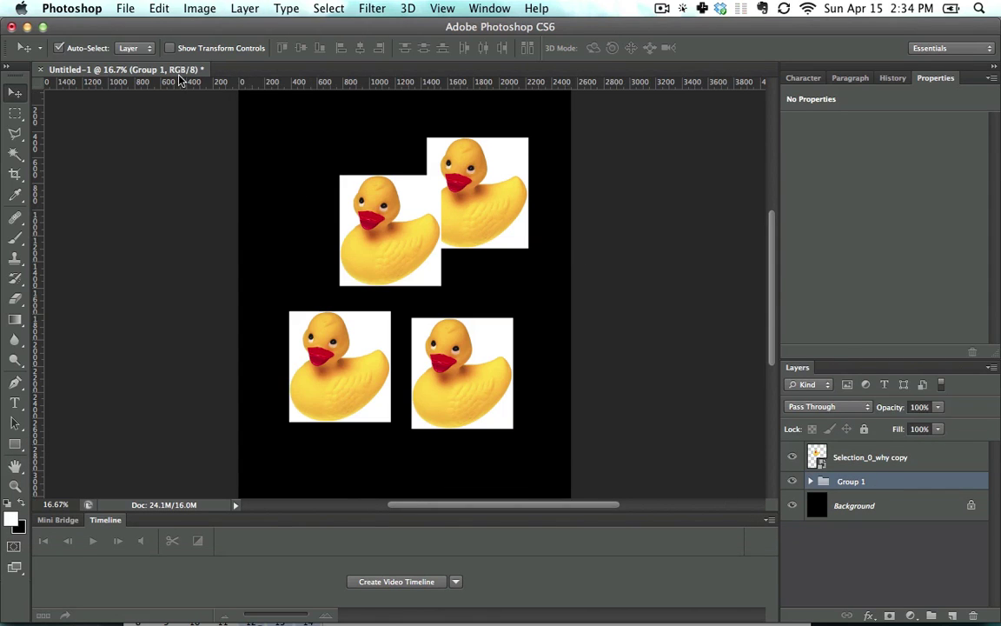
{"action": "left_click", "coordinate": [135, 49]}
{"action": "left_click", "coordinate": [136, 42]}
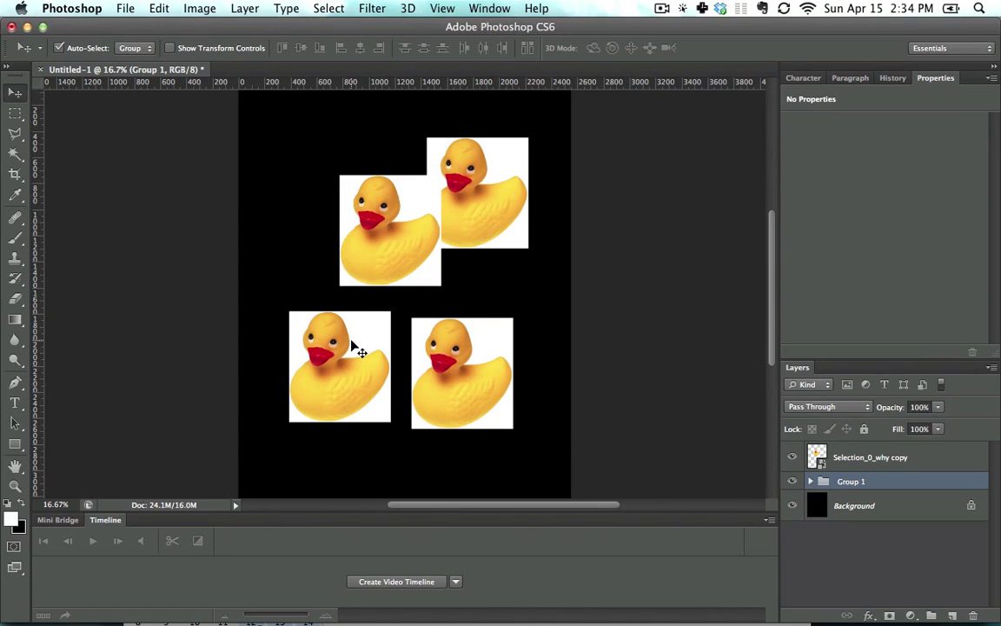
{"action": "left_click_drag", "start_coordinate": [354, 347], "coordinate": [346, 364]}
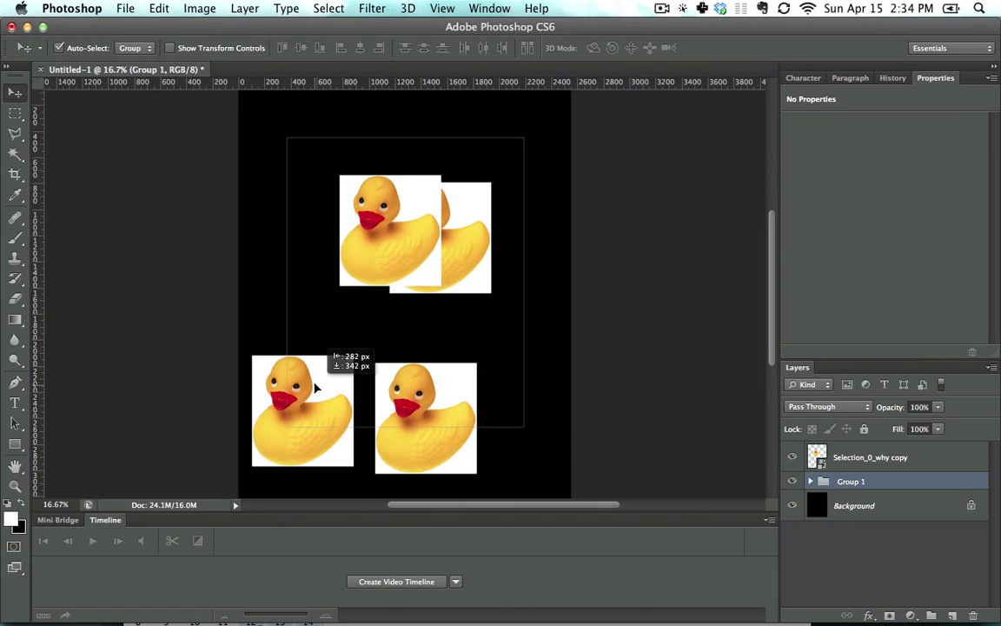
Move the single ducks to the top-left and upper-right slots, then nudge Group 1 up-right
{"action": "left_click", "coordinate": [346, 193]}
{"action": "left_click_drag", "start_coordinate": [342, 186], "coordinate": [283, 150]}
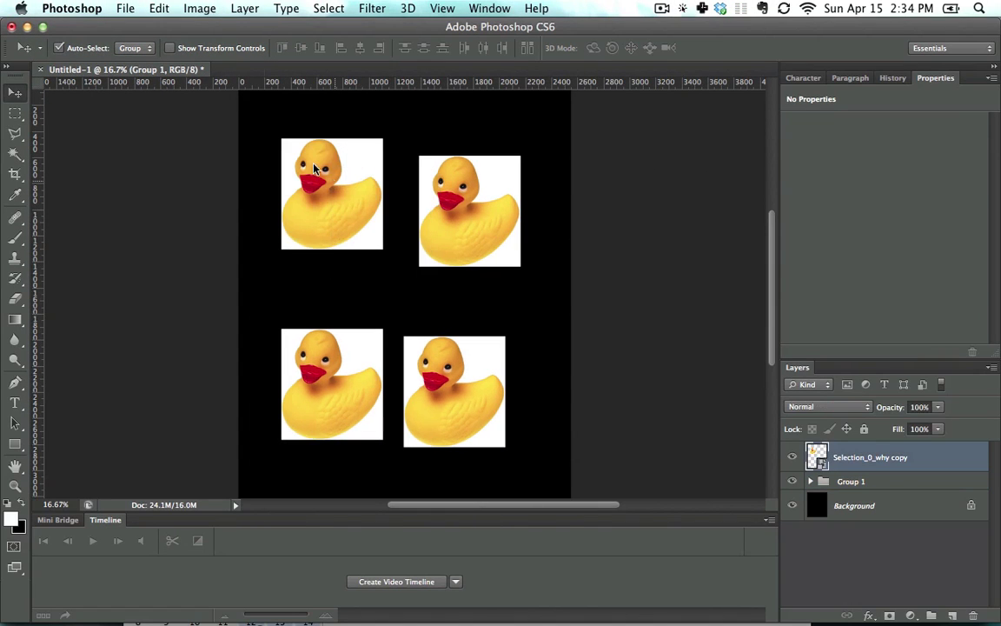
{"action": "left_click", "coordinate": [134, 49]}
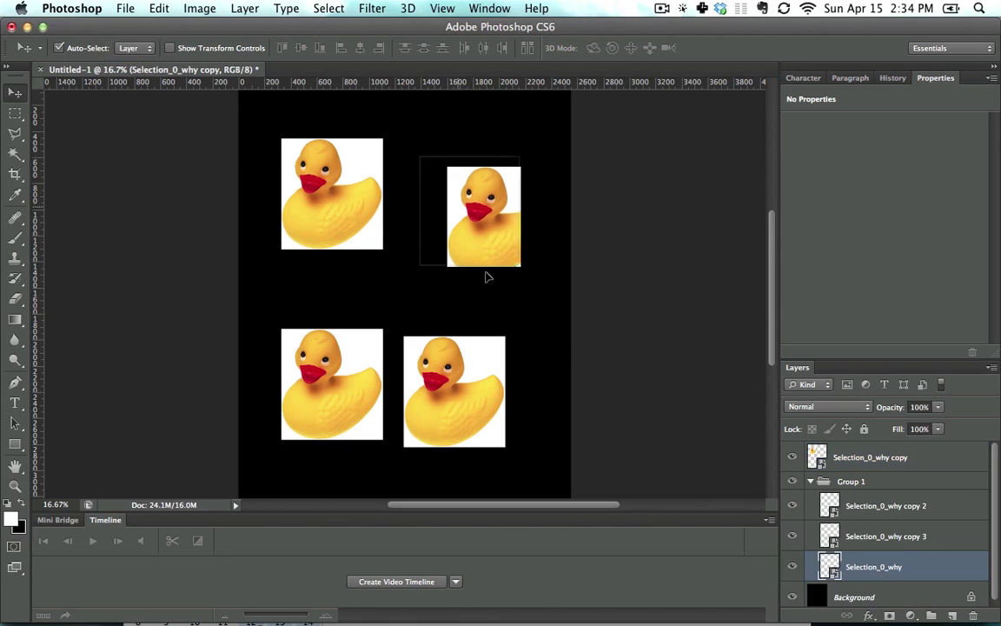
{"action": "left_click_drag", "start_coordinate": [448, 165], "coordinate": [433, 194]}
{"action": "left_click", "coordinate": [143, 50]}
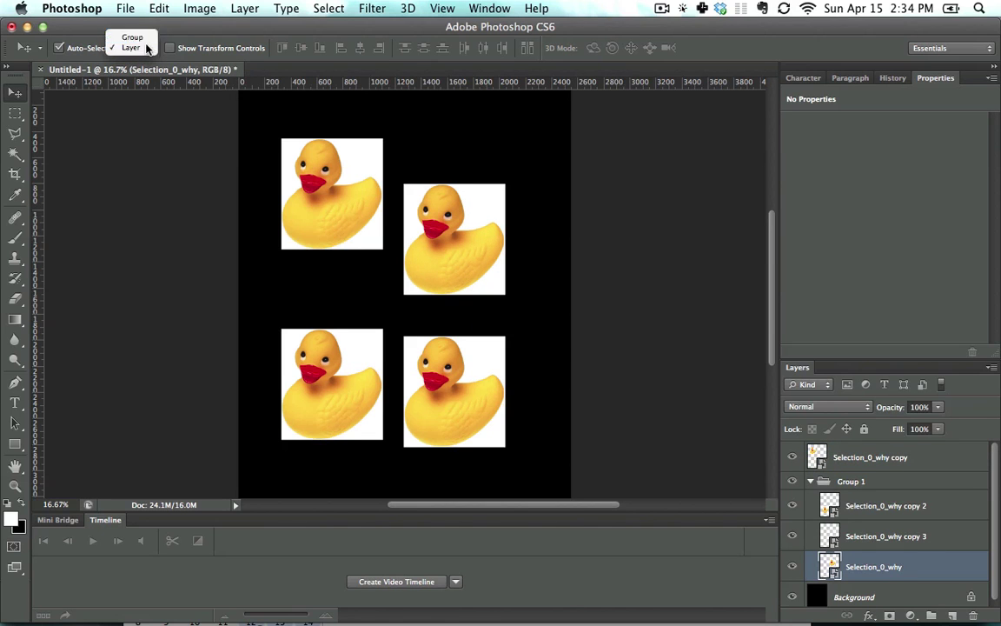
{"action": "left_click", "coordinate": [132, 37]}
{"action": "left_click_drag", "start_coordinate": [467, 230], "coordinate": [474, 207]}
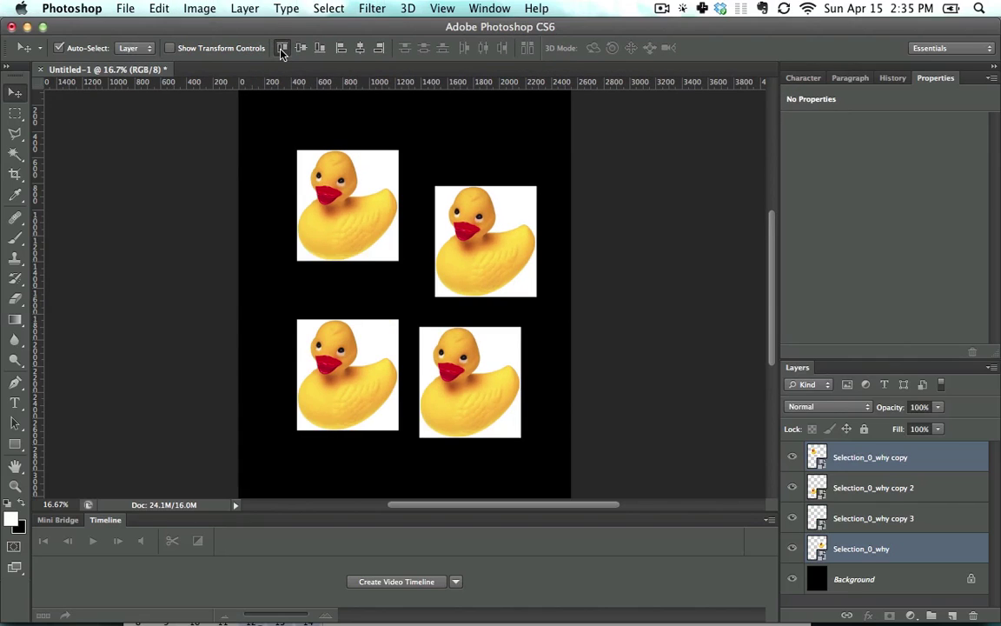
Align the upper ducks' top edges and the right-hand ducks' right edges
{"action": "left_click", "coordinate": [281, 53]}
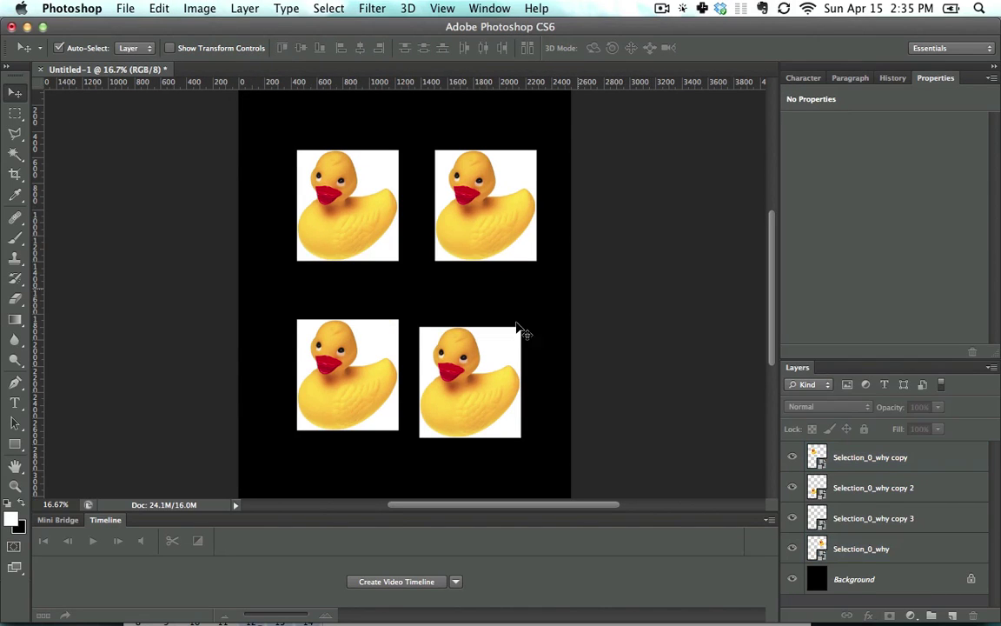
{"action": "left_click_drag", "start_coordinate": [435, 351], "coordinate": [406, 334]}
{"action": "left_click", "coordinate": [477, 257], "text": "shift"}
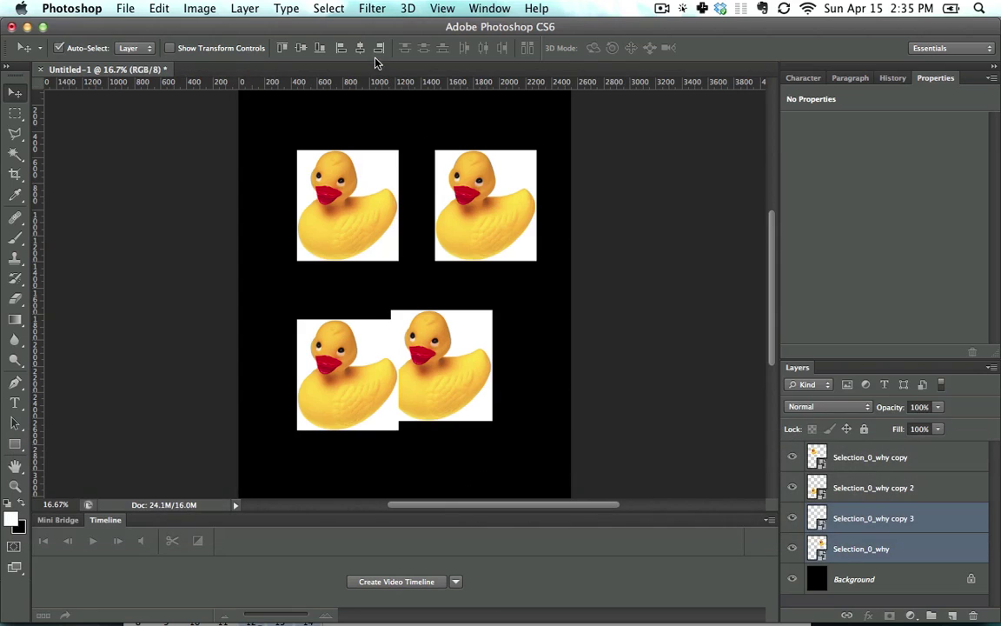
{"action": "left_click", "coordinate": [379, 50]}
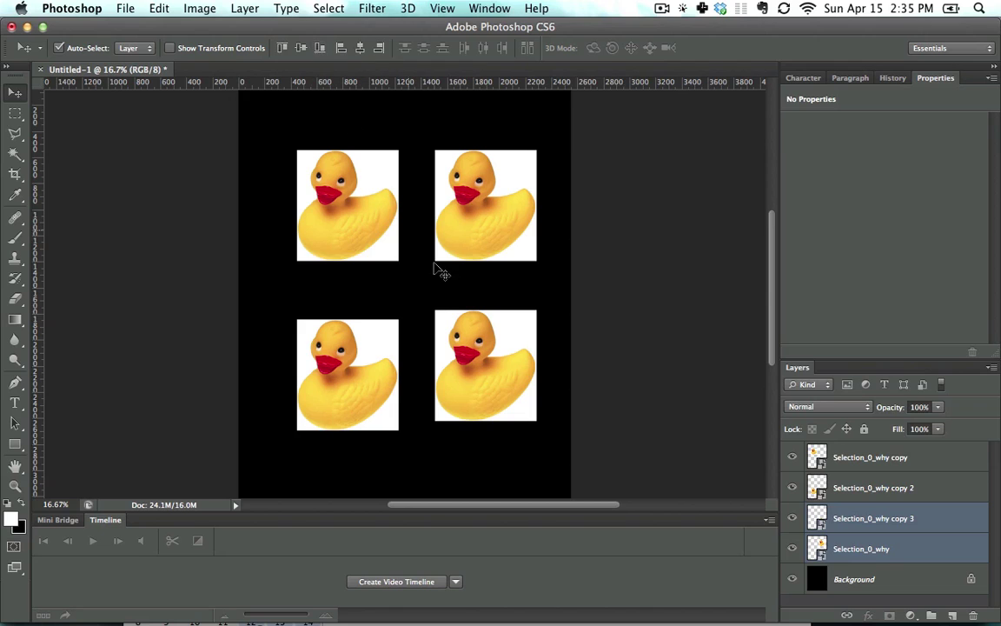
Select several duck layers and distribute them horizontally and vertically
{"action": "left_click", "coordinate": [546, 229]}
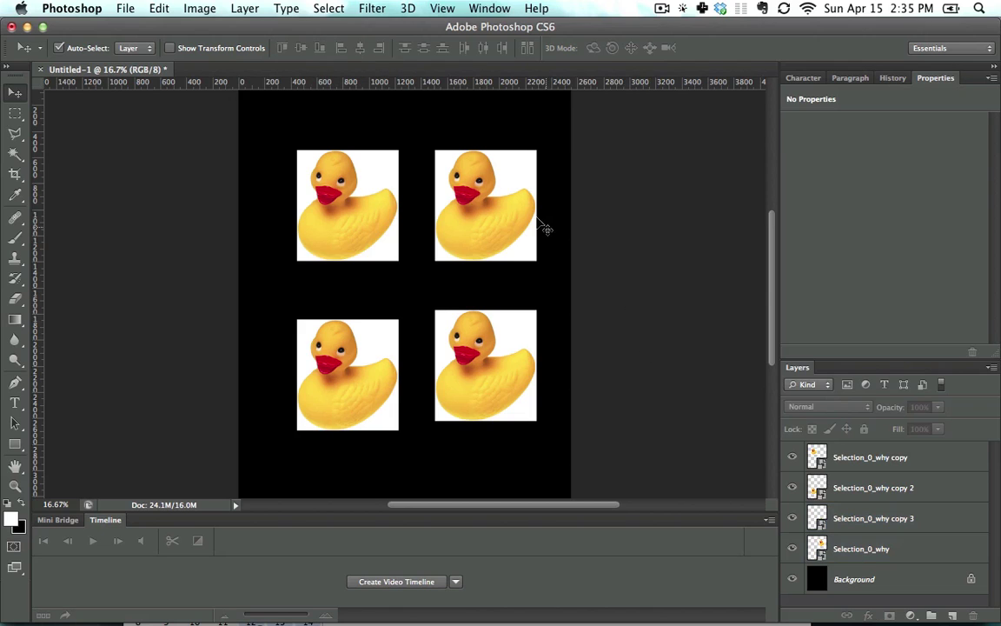
{"action": "left_click", "coordinate": [467, 233]}
{"action": "left_click", "coordinate": [496, 365], "text": "shift"}
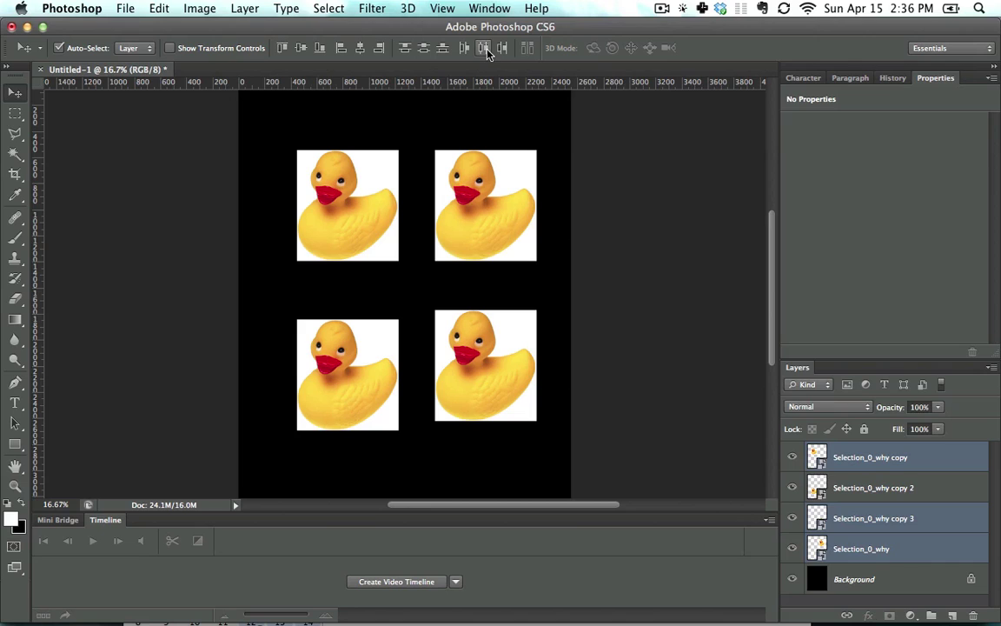
{"action": "left_click", "coordinate": [485, 49]}
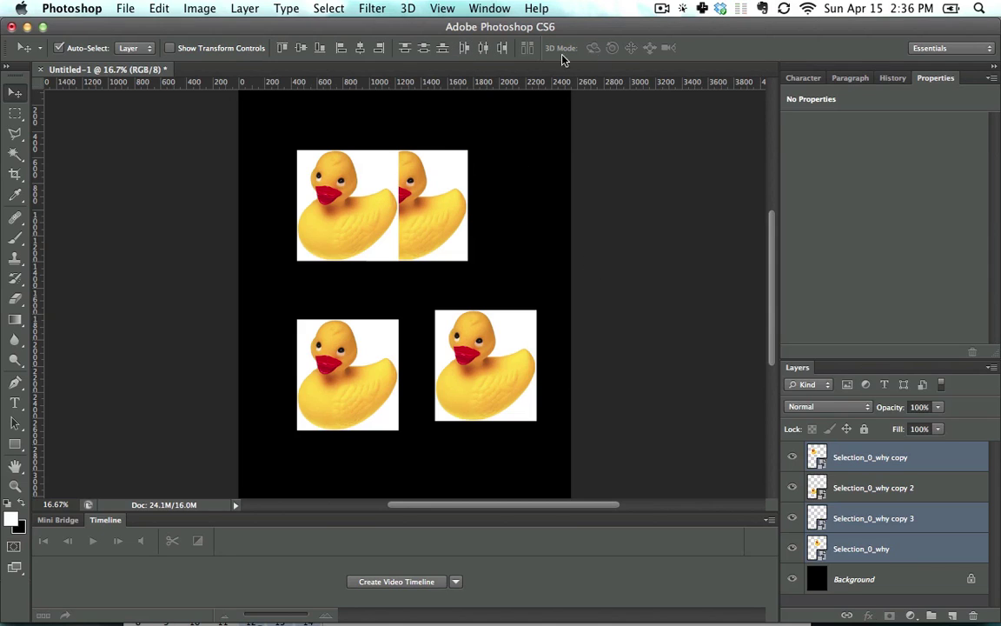
{"action": "left_click", "coordinate": [442, 50]}
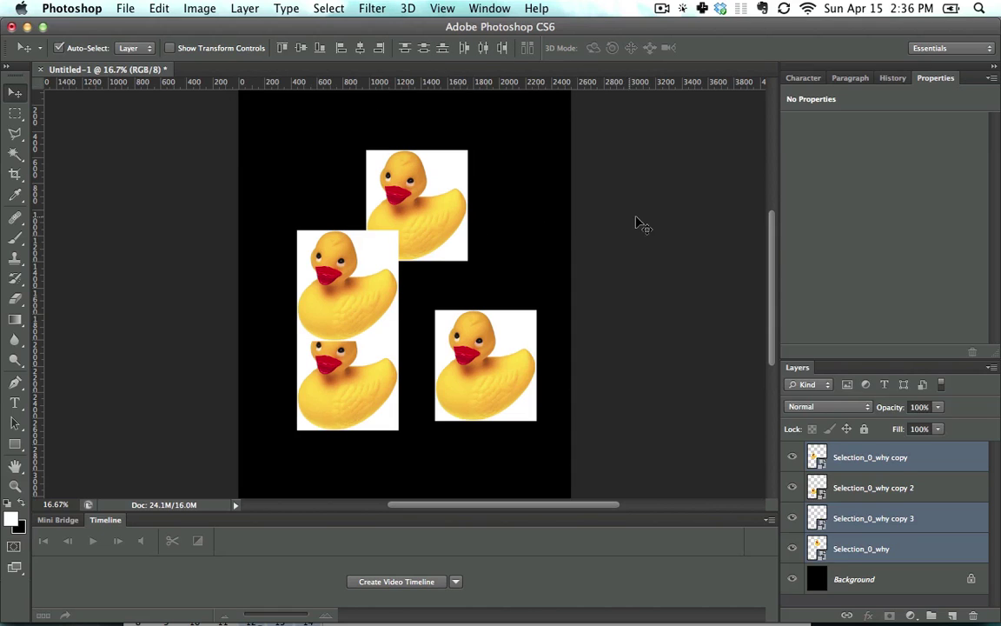
Move a left duck back to the top-left and set the other top duck beside it
{"action": "left_click_drag", "start_coordinate": [323, 288], "coordinate": [313, 184]}
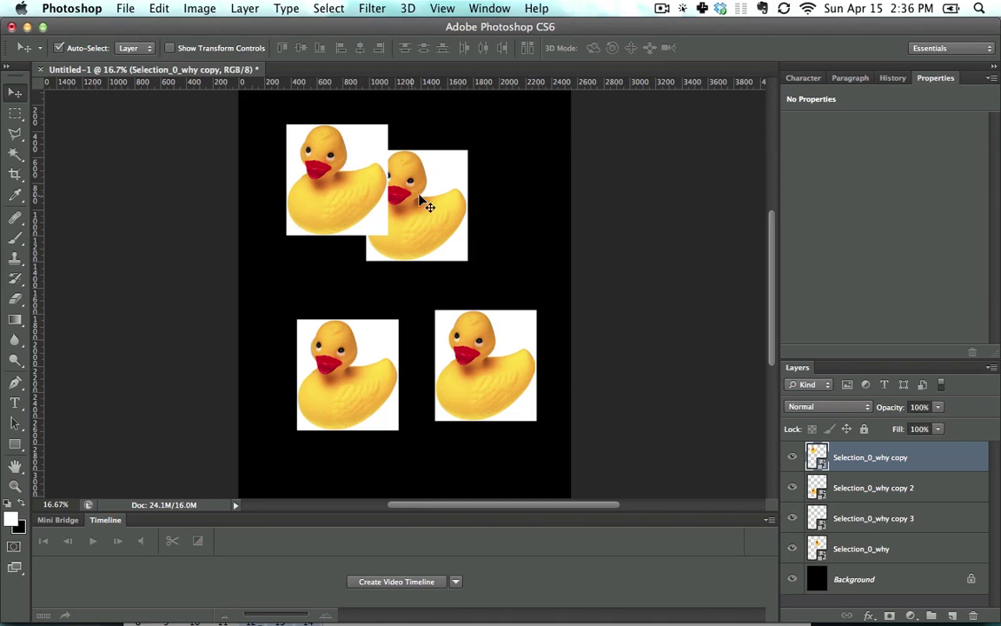
{"action": "left_click_drag", "start_coordinate": [369, 170], "coordinate": [507, 222]}
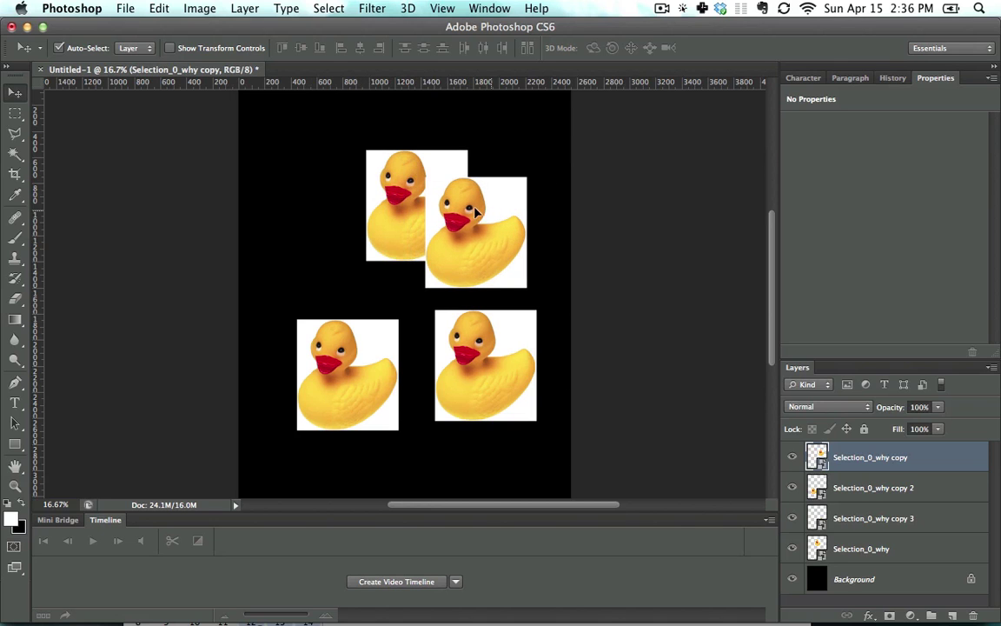
{"action": "left_click_drag", "start_coordinate": [353, 161], "coordinate": [330, 152]}
{"action": "left_click_drag", "start_coordinate": [452, 213], "coordinate": [462, 213]}
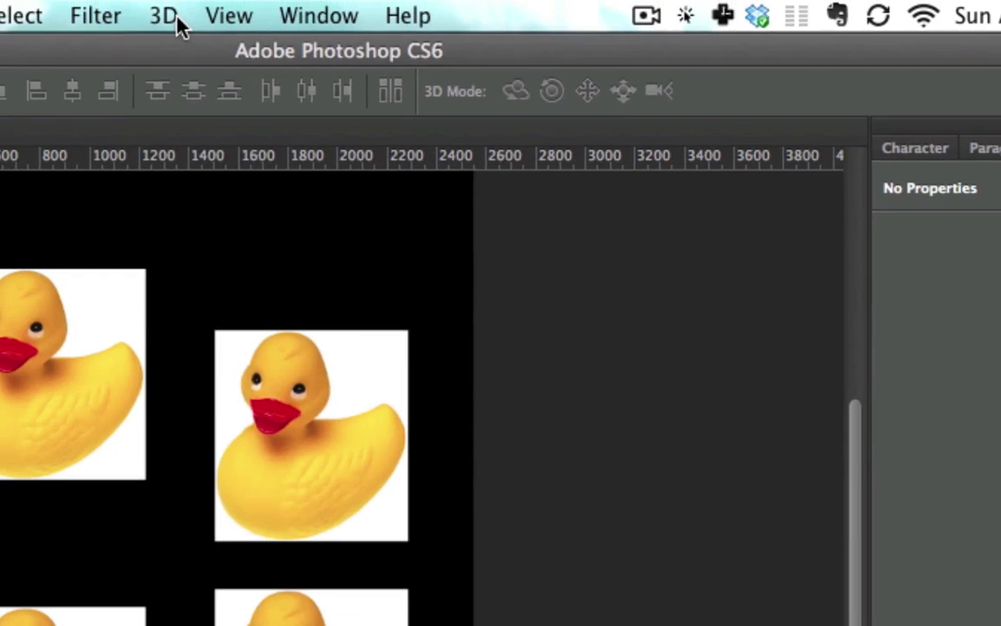
Convert the top-right duck layer into a 3D postcard and orbit it into perspective
{"action": "left_click", "coordinate": [165, 16]}
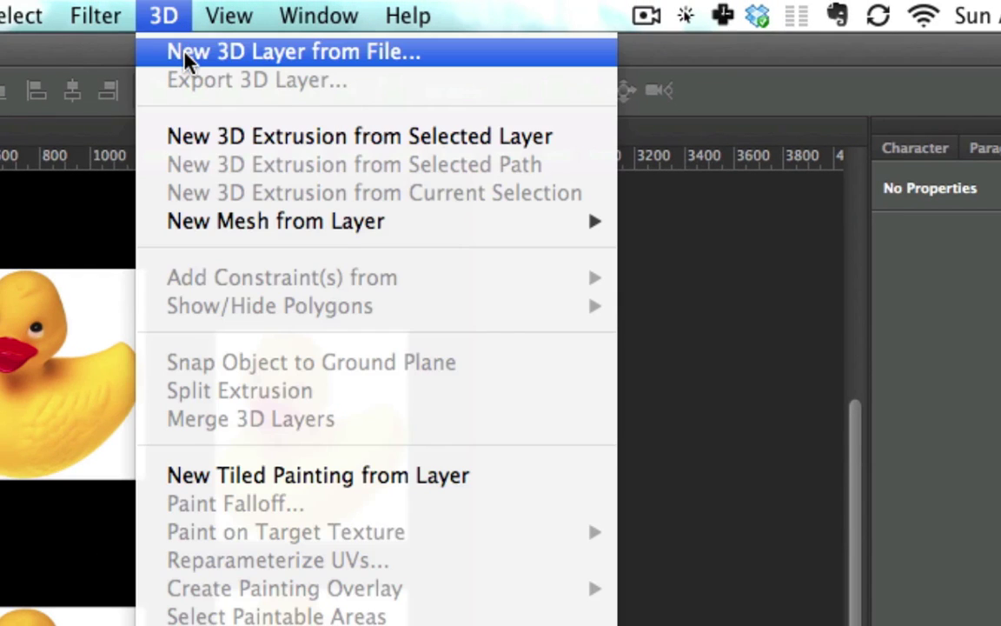
{"action": "mouse_move", "coordinate": [275, 221]}
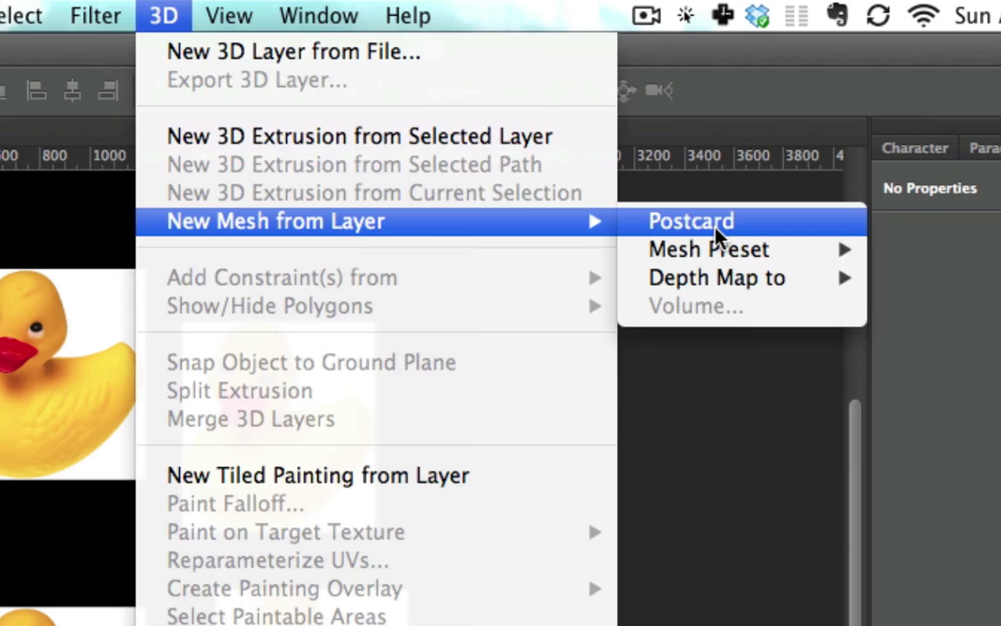
{"action": "left_click", "coordinate": [714, 228]}
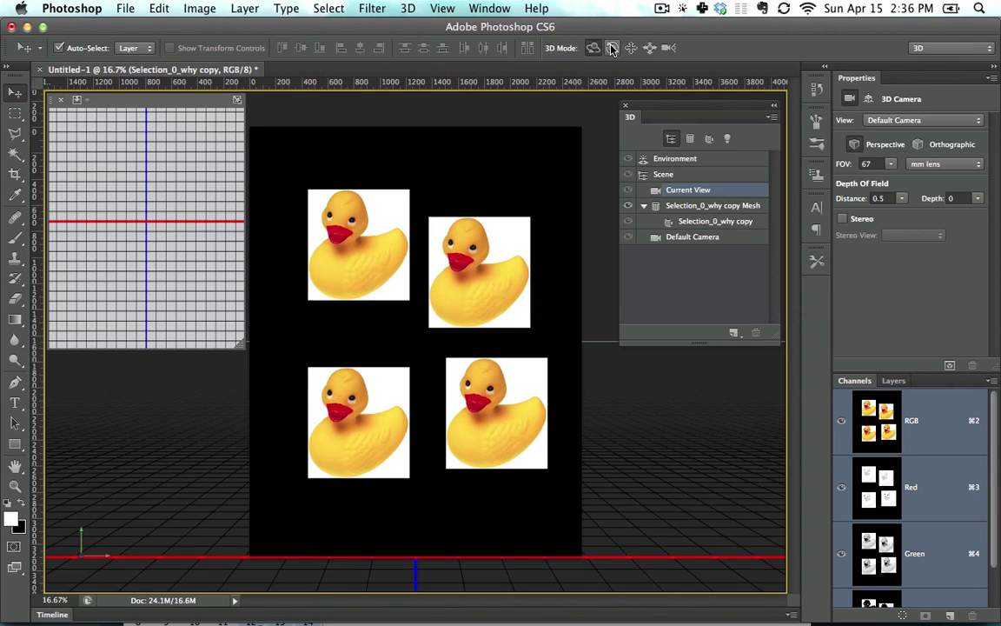
{"action": "mouse_move", "coordinate": [470, 252]}
{"action": "left_mouse_down"}
{"action": "mouse_move", "coordinate": [540, 280]}
{"action": "mouse_move", "coordinate": [541, 57]}
{"action": "left_mouse_up"}
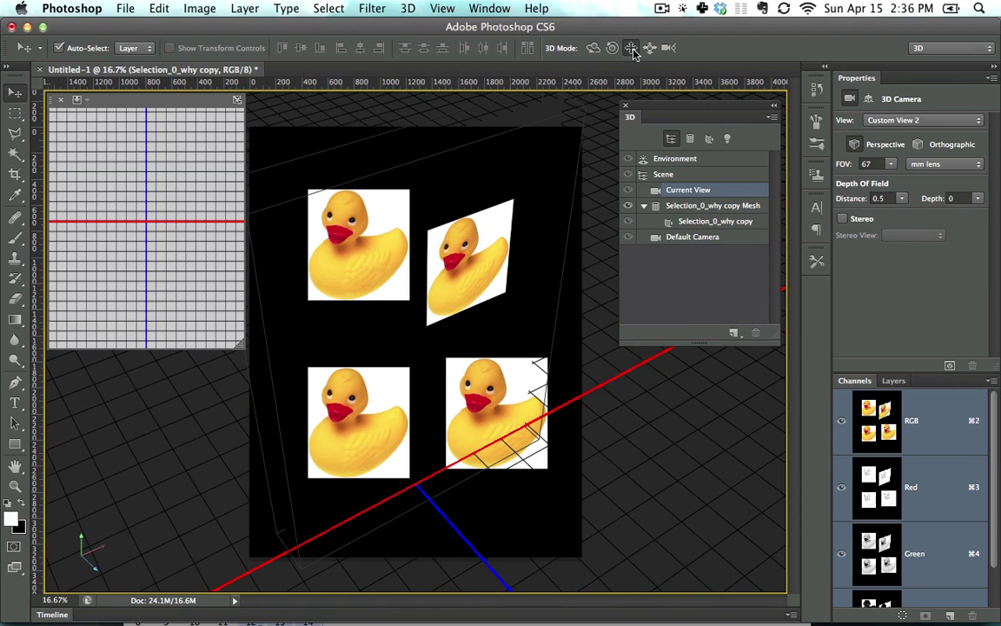
Slide and tilt the duck postcard in the 3D scene, then select Selection_0_why copy 2
{"action": "left_click", "coordinate": [631, 47]}
{"action": "mouse_move", "coordinate": [426, 243]}
{"action": "left_mouse_down"}
{"action": "mouse_move", "coordinate": [414, 301]}
{"action": "mouse_move", "coordinate": [503, 304]}
{"action": "left_mouse_up"}
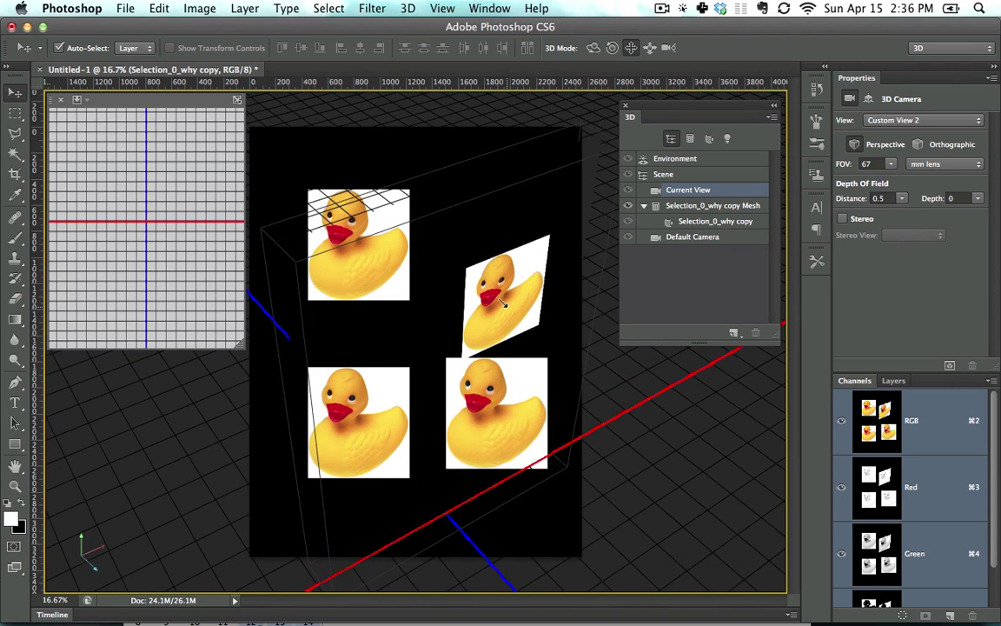
{"action": "mouse_move", "coordinate": [504, 305]}
{"action": "left_mouse_down"}
{"action": "mouse_move", "coordinate": [501, 254]}
{"action": "mouse_move", "coordinate": [477, 212]}
{"action": "left_mouse_up"}
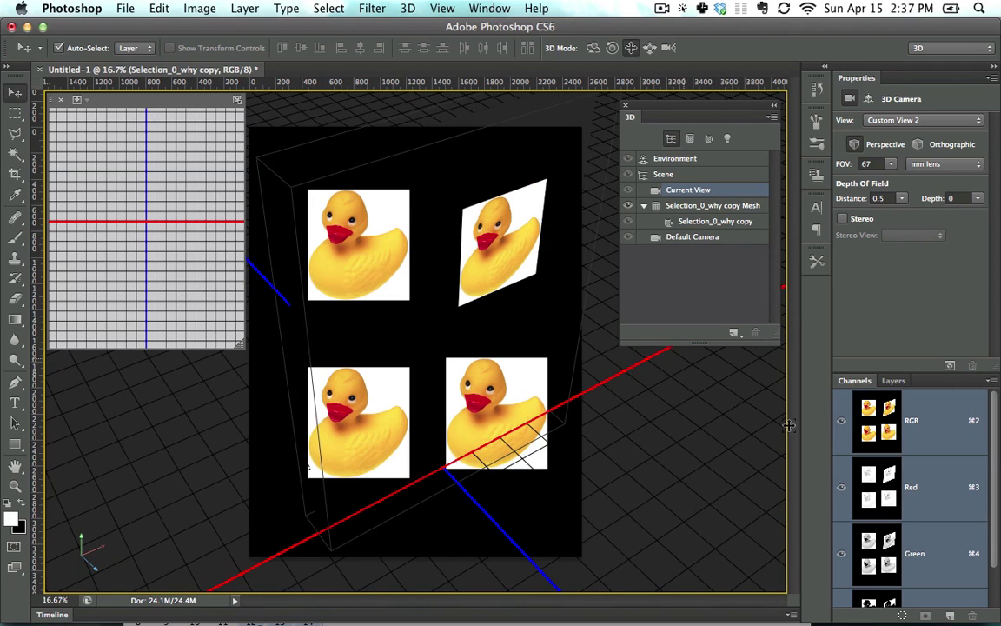
{"action": "left_click", "coordinate": [895, 380]}
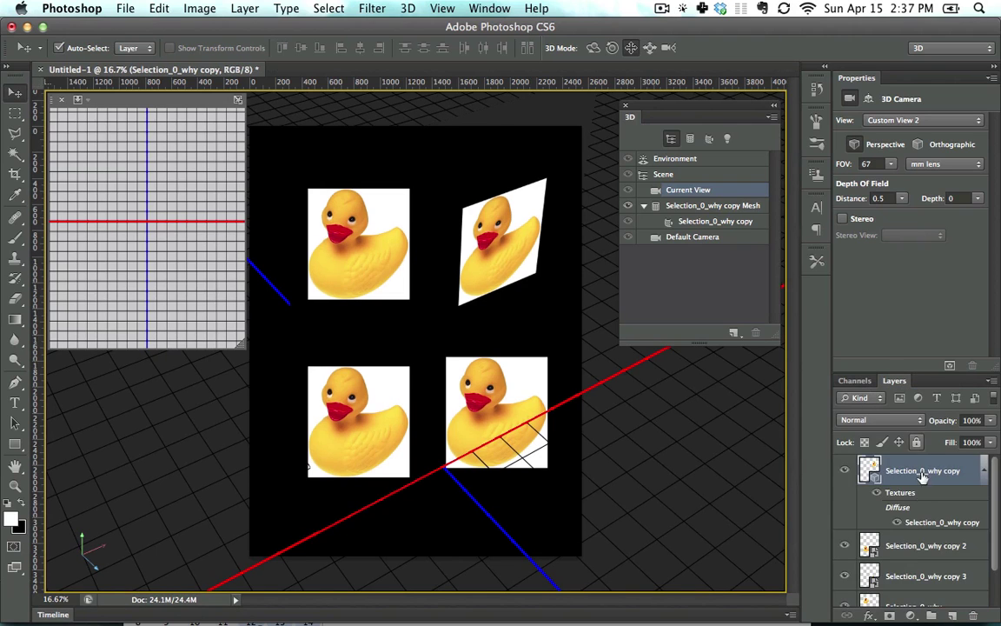
{"action": "left_click", "coordinate": [925, 545]}
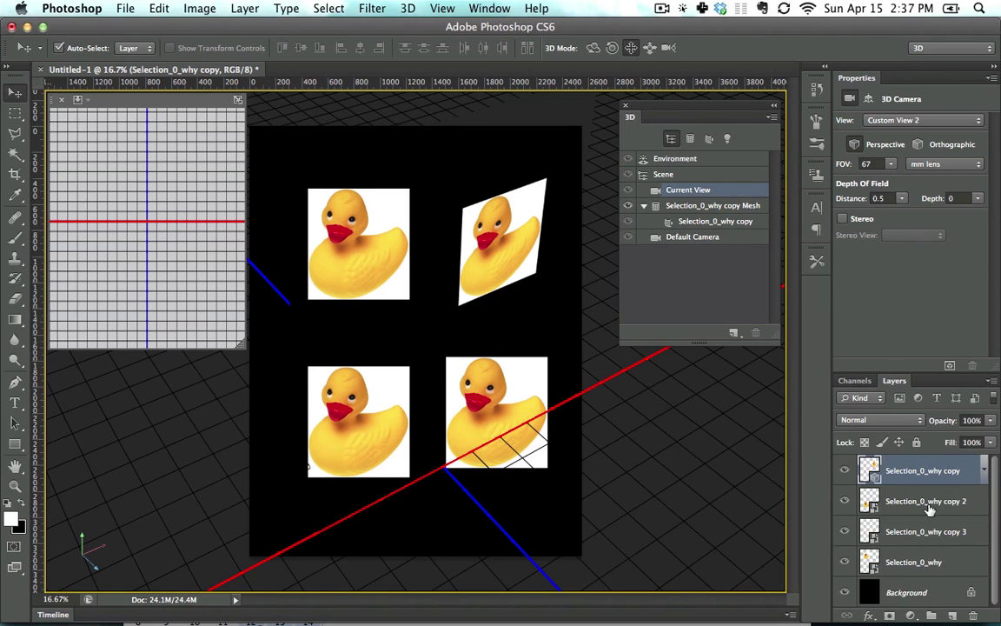
Nudge the top-left duck down and reselect the postcard and Selection_0_why copy 2 layers
{"action": "left_click_drag", "start_coordinate": [347, 252], "coordinate": [344, 267]}
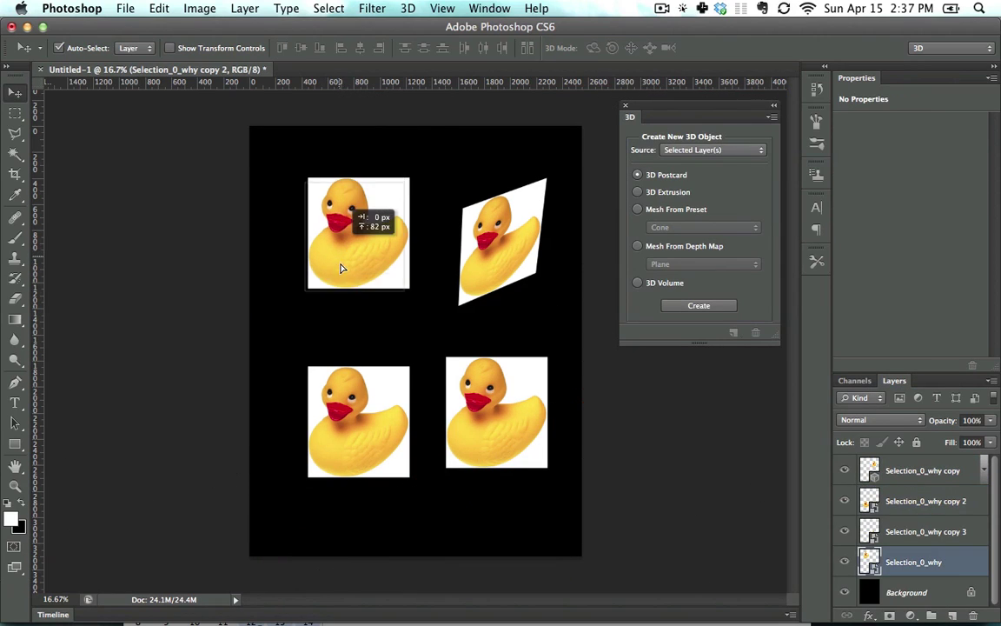
{"action": "left_click", "coordinate": [498, 240]}
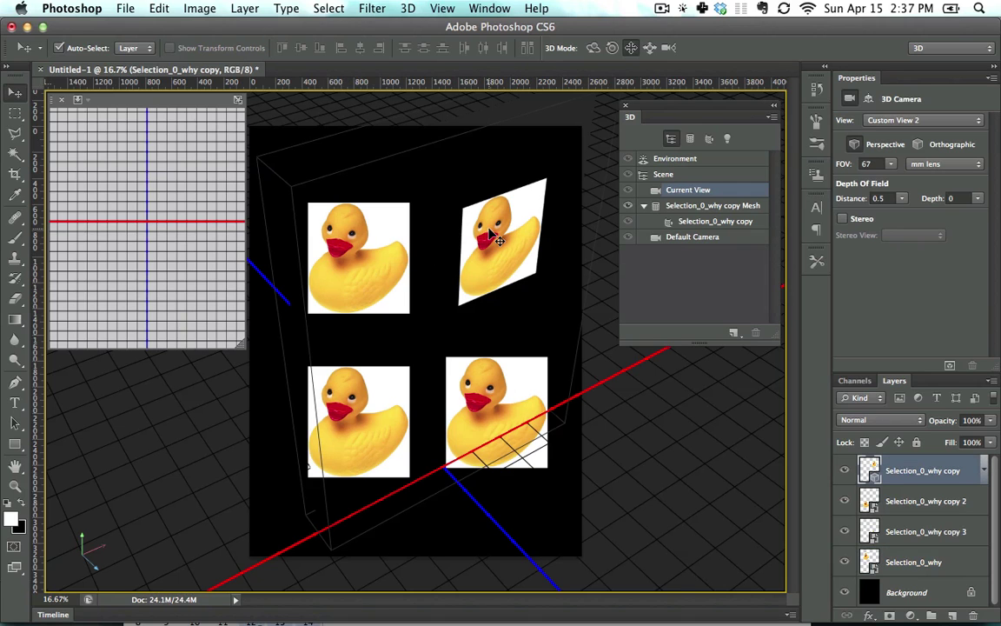
{"action": "left_click", "coordinate": [354, 253]}
{"action": "left_click", "coordinate": [917, 504]}
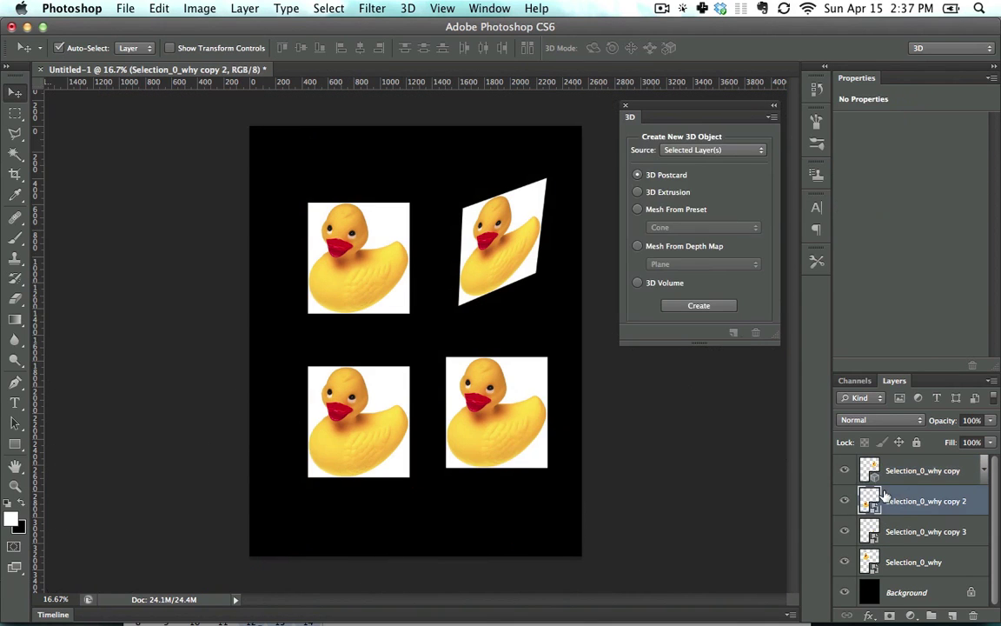
Realign the left and bottom ducks and duplicate the top-left duck, placing the copy up-right
{"action": "left_click_drag", "start_coordinate": [342, 220], "coordinate": [333, 246]}
{"action": "left_click_drag", "start_coordinate": [368, 391], "coordinate": [361, 365]}
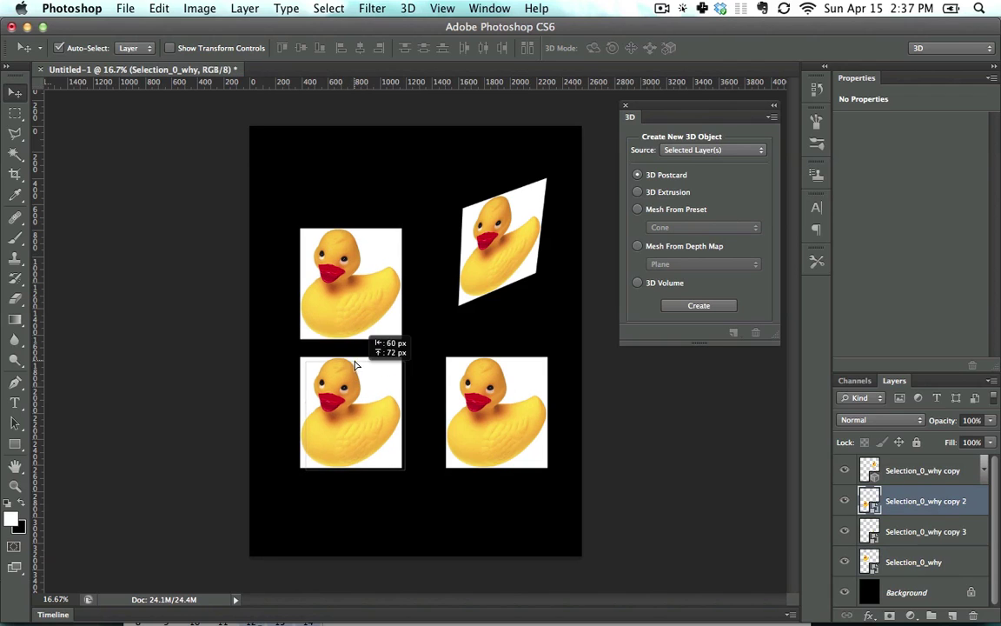
{"action": "left_click_drag", "start_coordinate": [488, 412], "coordinate": [465, 397]}
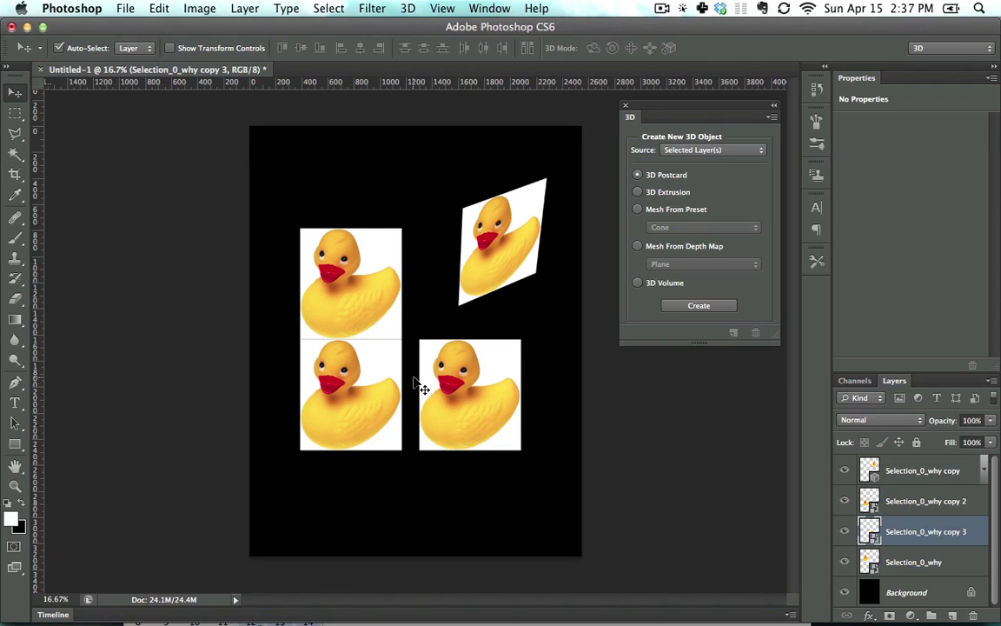
{"action": "left_click_drag", "start_coordinate": [357, 293], "coordinate": [399, 241]}
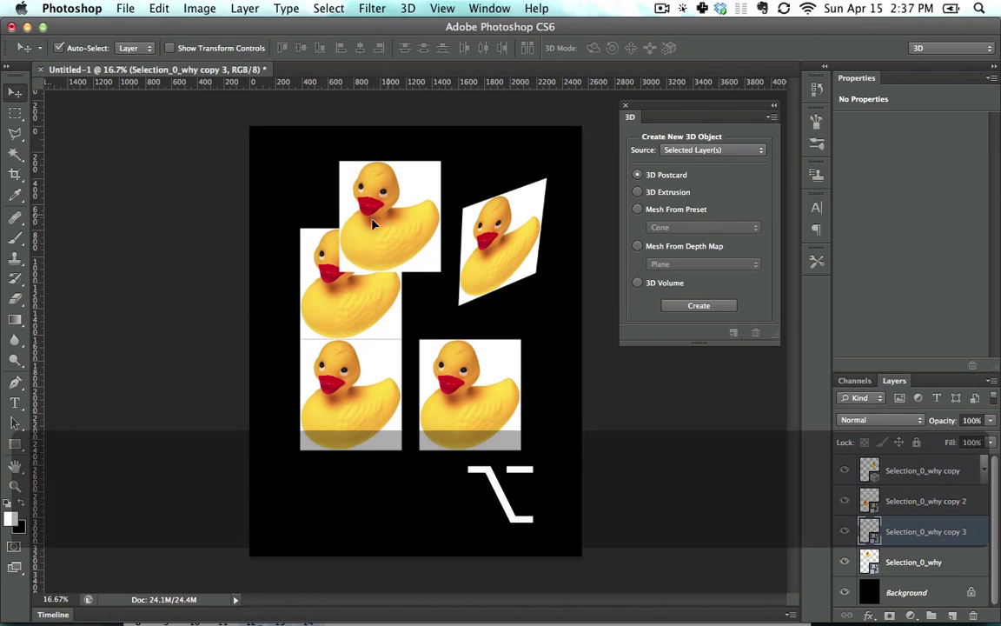
{"action": "left_click_drag", "start_coordinate": [357, 375], "coordinate": [345, 386]}
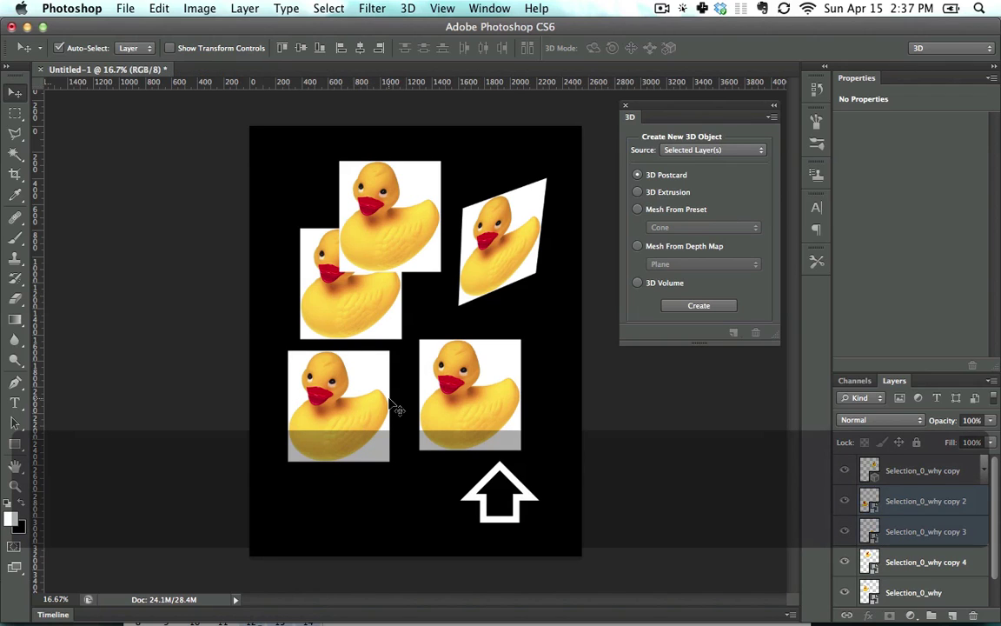
{"action": "left_click", "coordinate": [376, 280]}
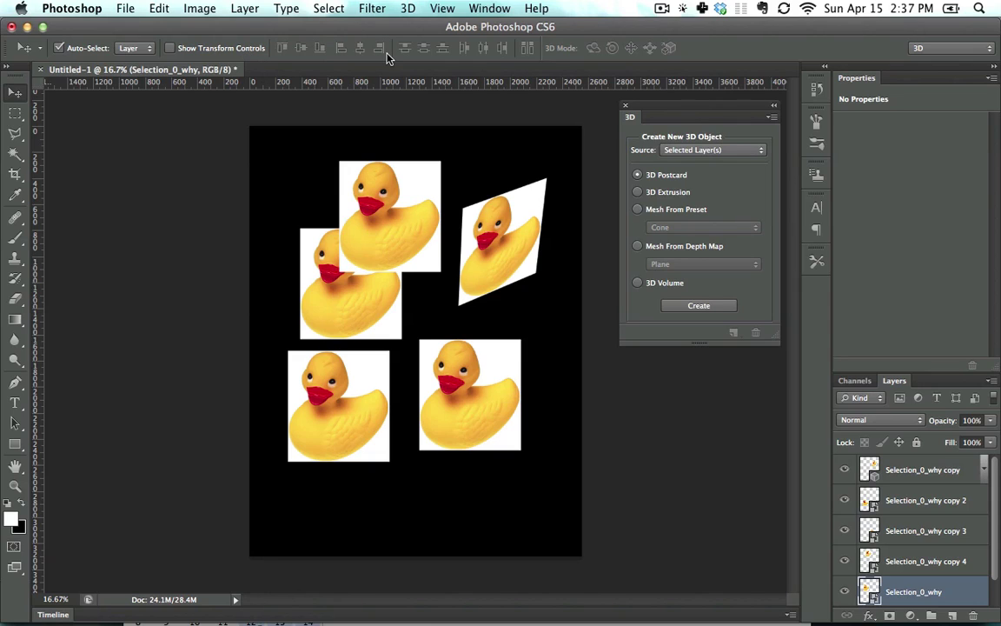
Distort the upper-left duck into a skewed shape toward the postcard duck, then nudge the lower-left duck down-right
{"action": "left_click", "coordinate": [179, 49]}
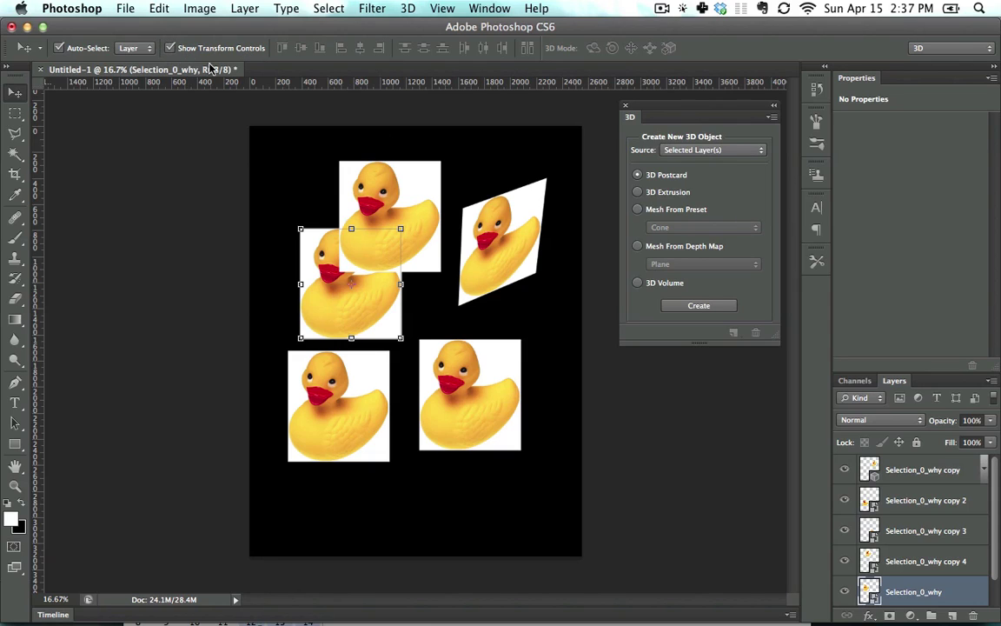
{"action": "left_click_drag", "start_coordinate": [378, 321], "coordinate": [319, 297]}
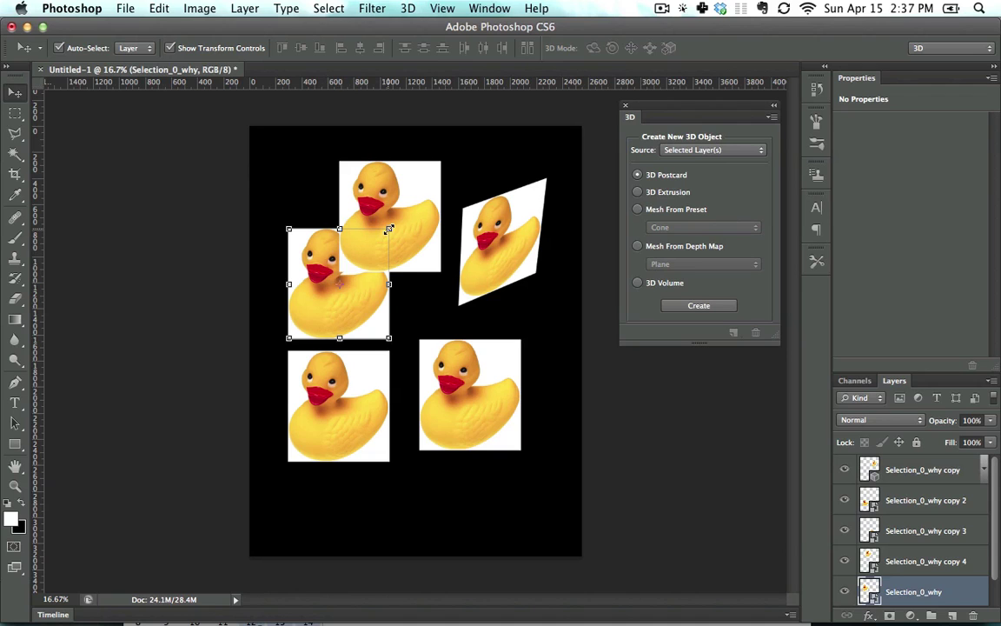
{"action": "left_click_drag", "start_coordinate": [389, 228], "coordinate": [433, 248]}
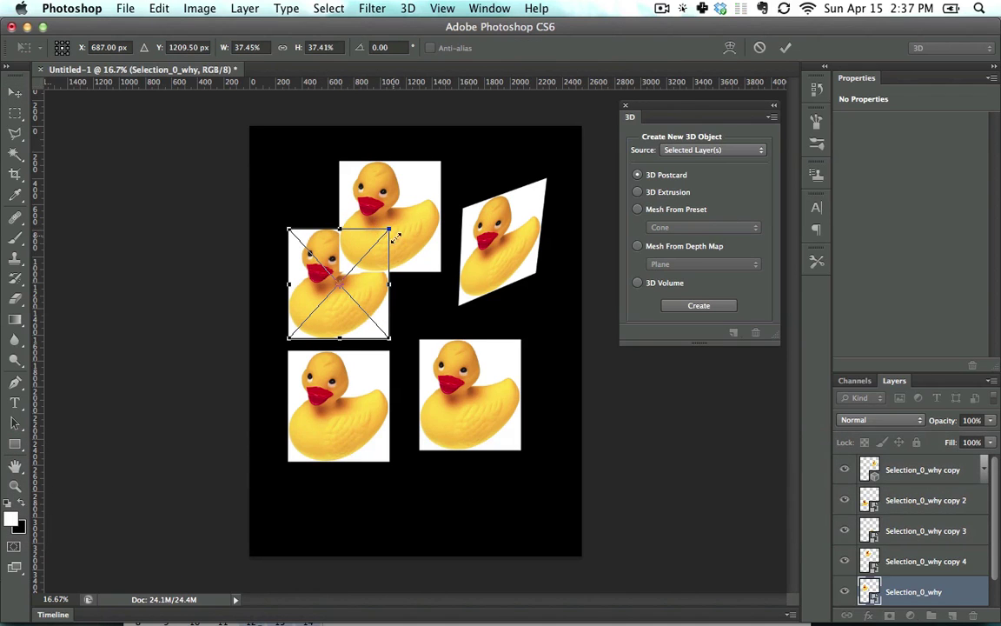
{"action": "mouse_move", "coordinate": [448, 273]}
{"action": "left_mouse_down"}
{"action": "mouse_move", "coordinate": [498, 257]}
{"action": "mouse_move", "coordinate": [469, 268]}
{"action": "left_mouse_up"}
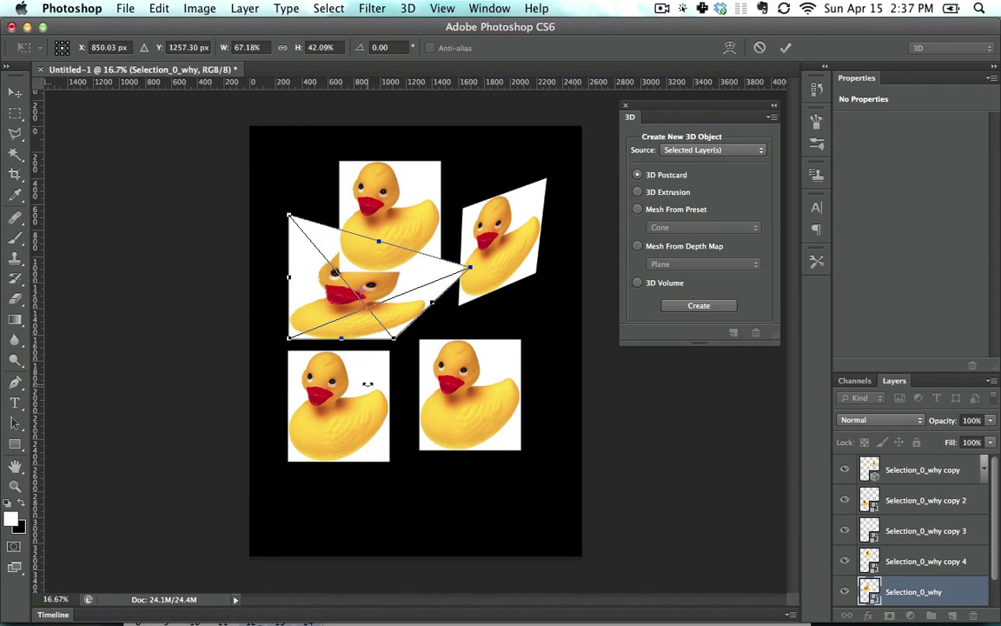
{"action": "key", "text": "Return"}
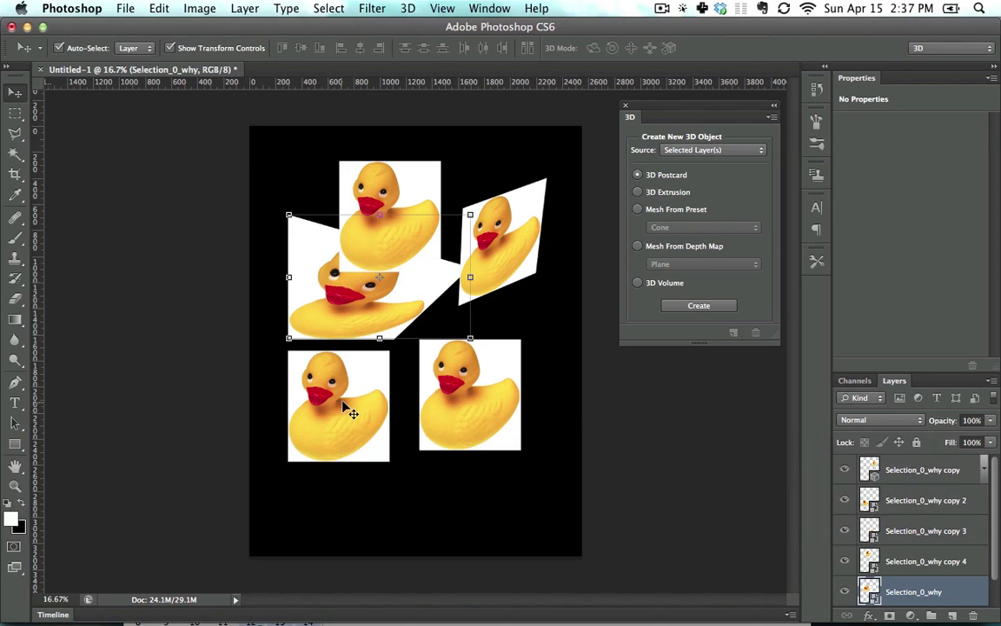
{"action": "left_click_drag", "start_coordinate": [351, 405], "coordinate": [361, 424]}
Free-transform the lower-left duck proportionally larger so it overlaps the lower-right duck
{"action": "key", "text": "ctrl+t"}
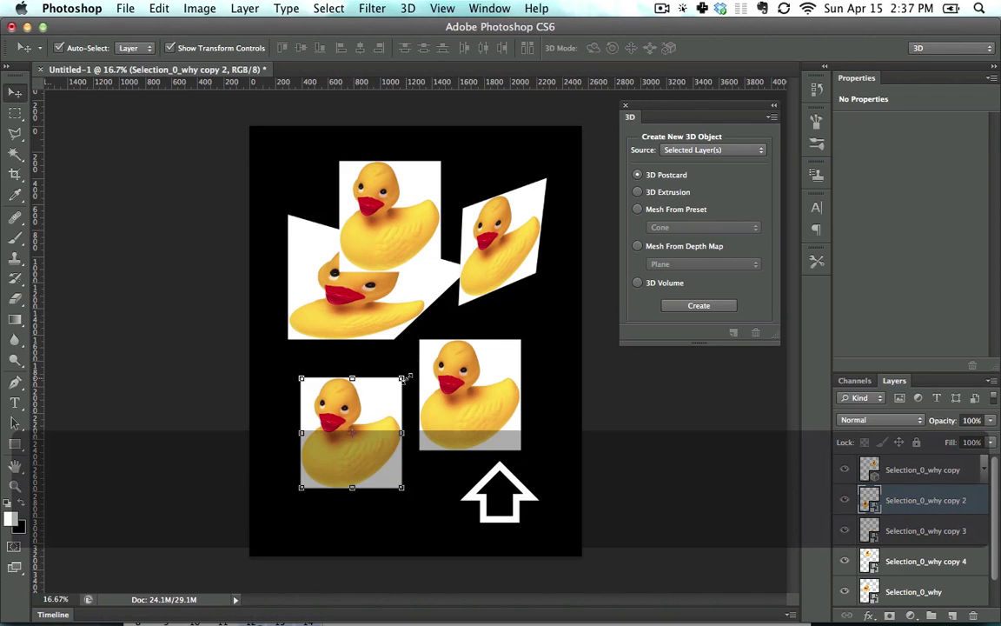
{"action": "mouse_move", "coordinate": [394, 375]}
{"action": "left_mouse_down"}
{"action": "mouse_move", "coordinate": [439, 350]}
{"action": "mouse_move", "coordinate": [425, 335]}
{"action": "mouse_move", "coordinate": [444, 354]}
{"action": "left_mouse_up"}
{"action": "key", "text": "alt"}
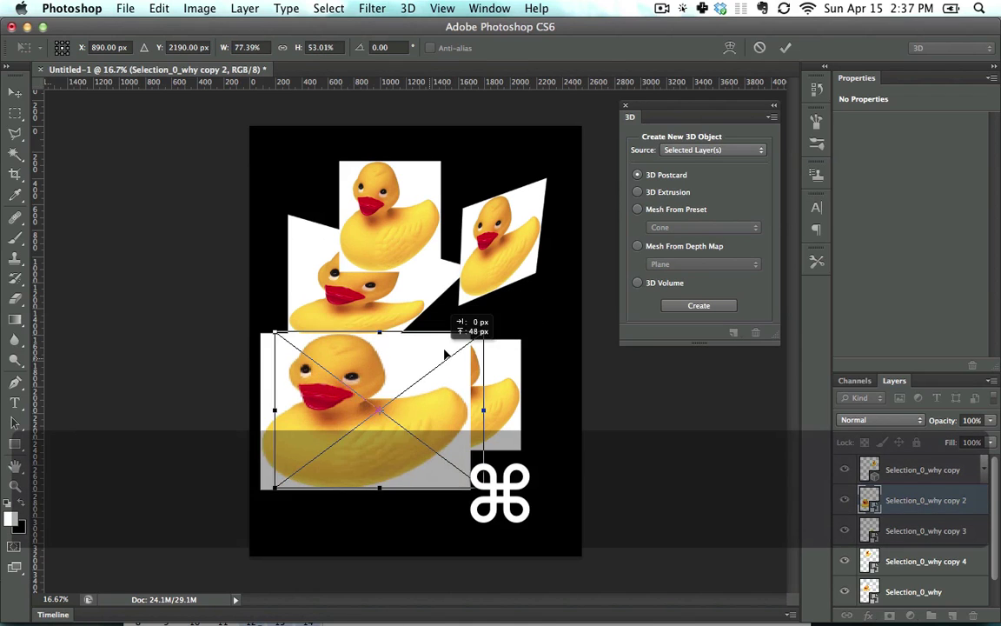
{"action": "key", "text": "Return"}
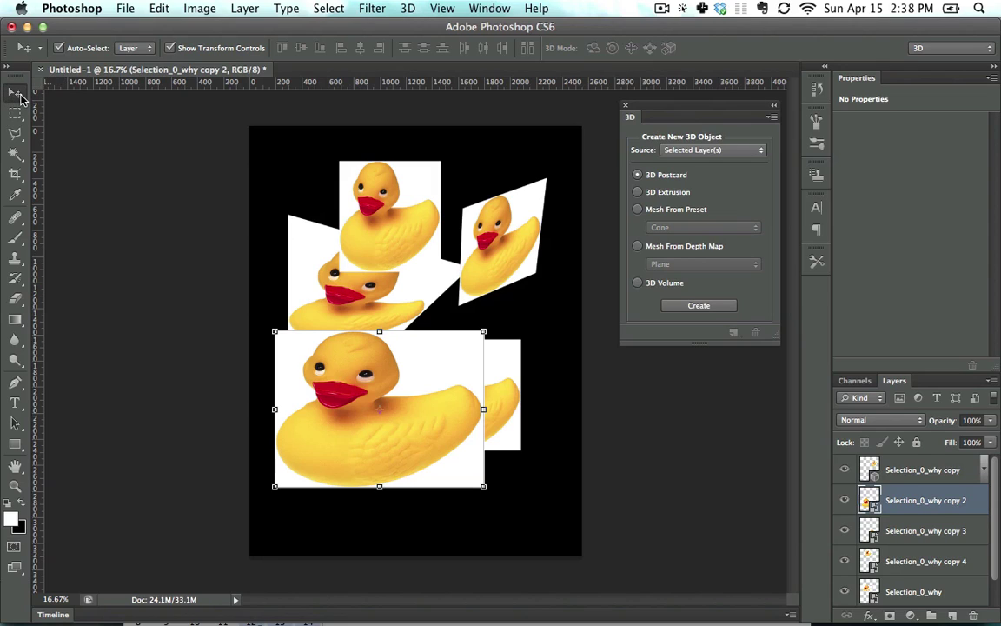
{"action": "key", "text": "Return"}
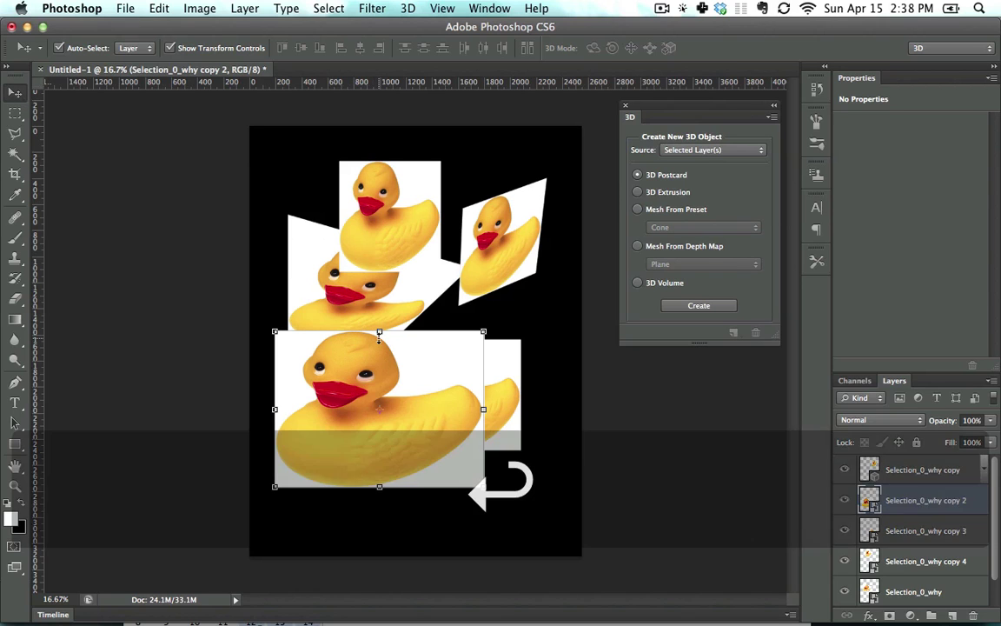